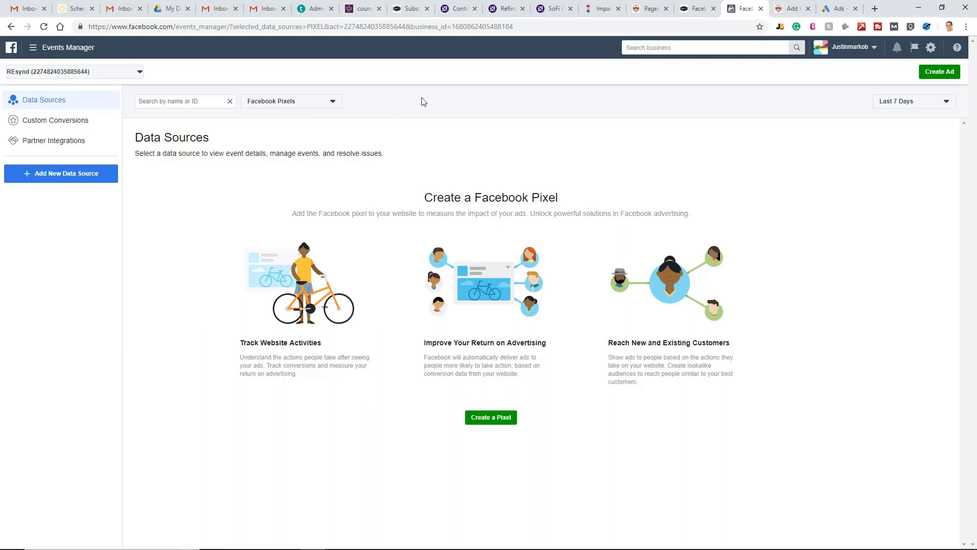
click(45, 48)
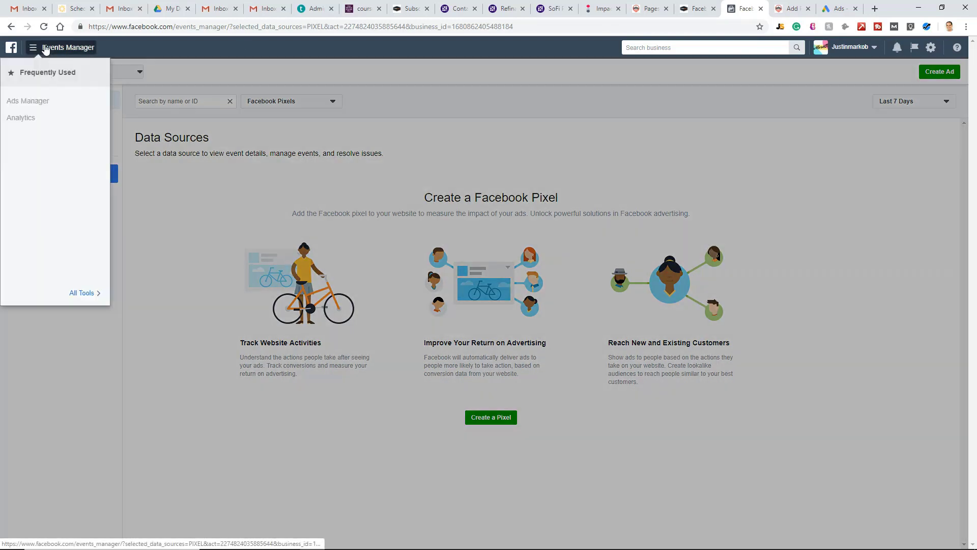
click(96, 293)
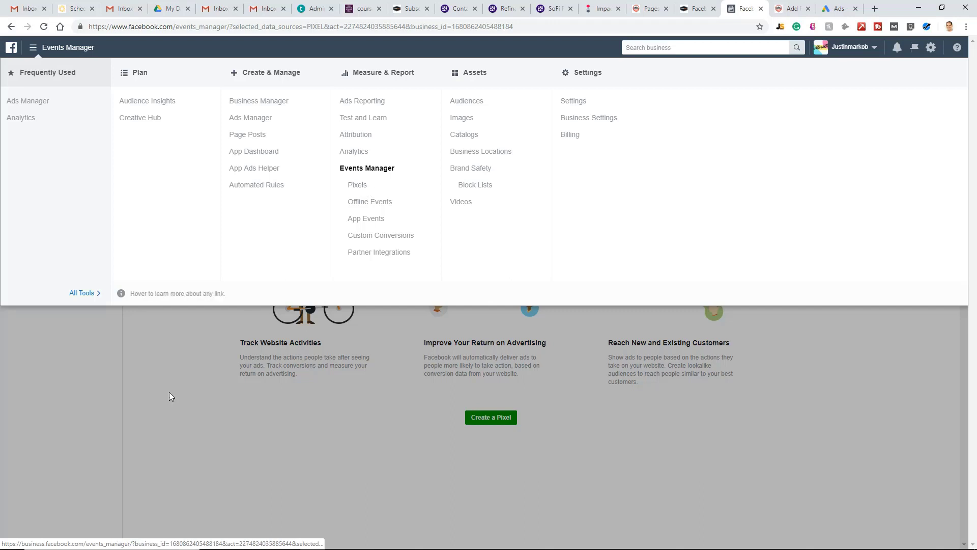
click(139, 399)
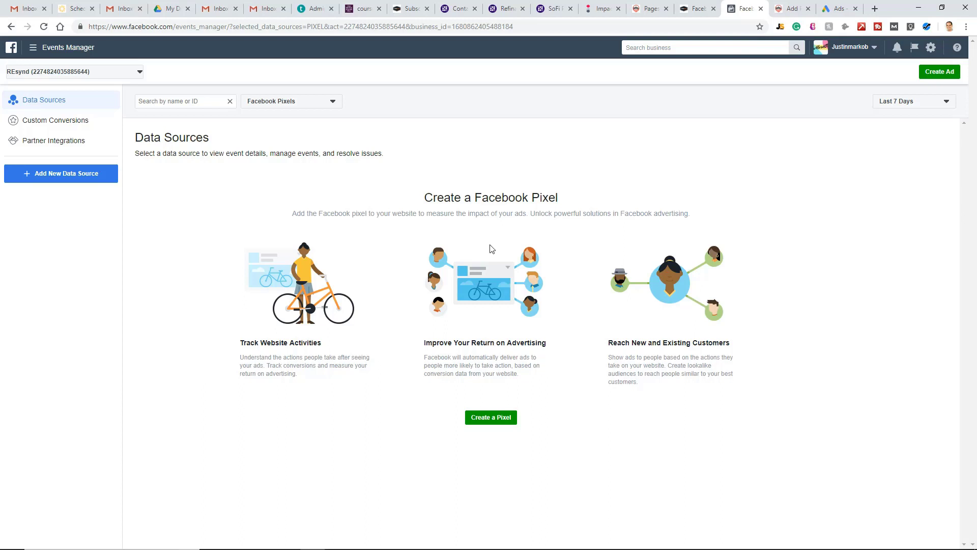
click(491, 423)
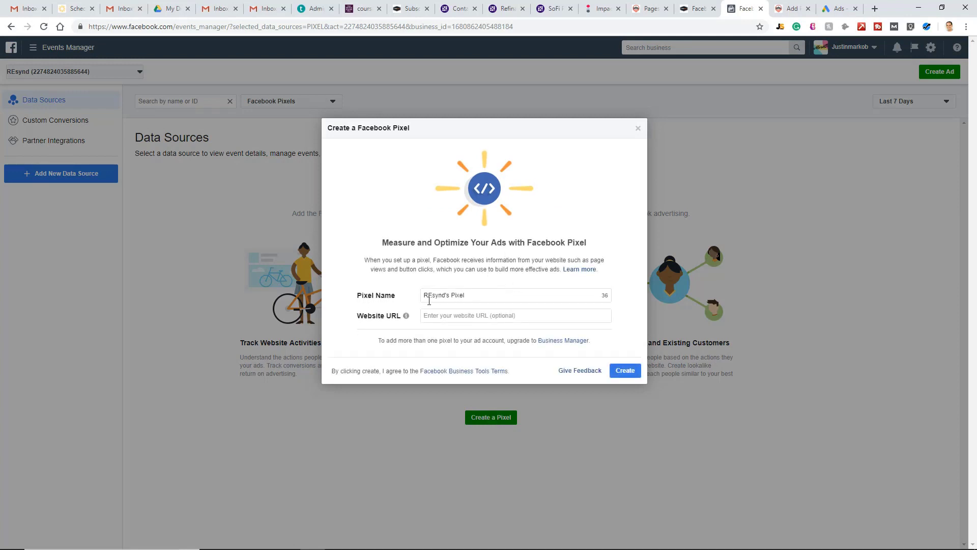
click(484, 320)
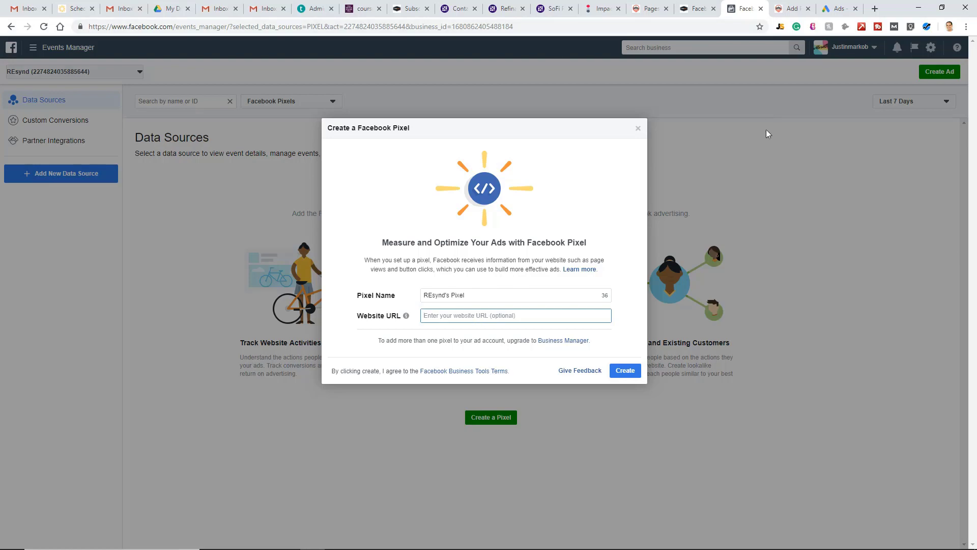
click(790, 9)
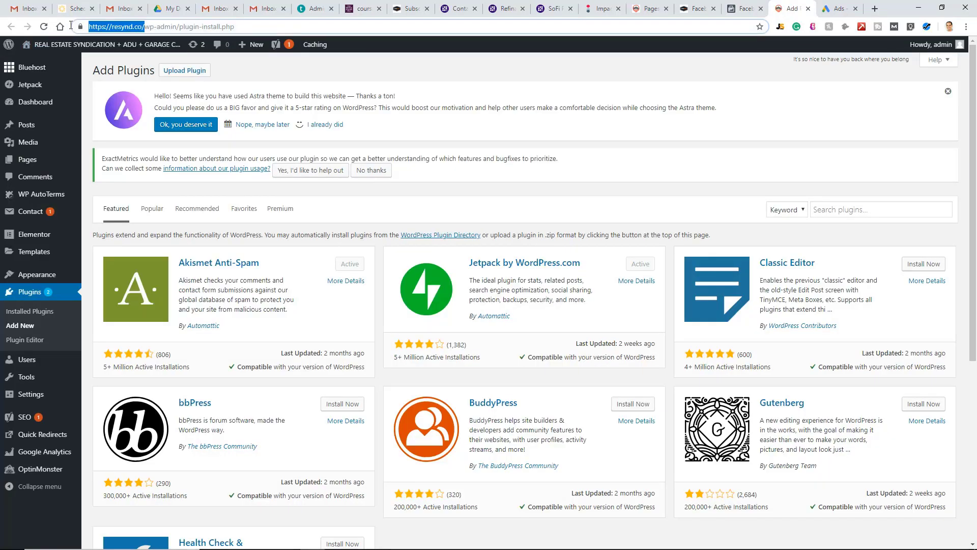
click(745, 9)
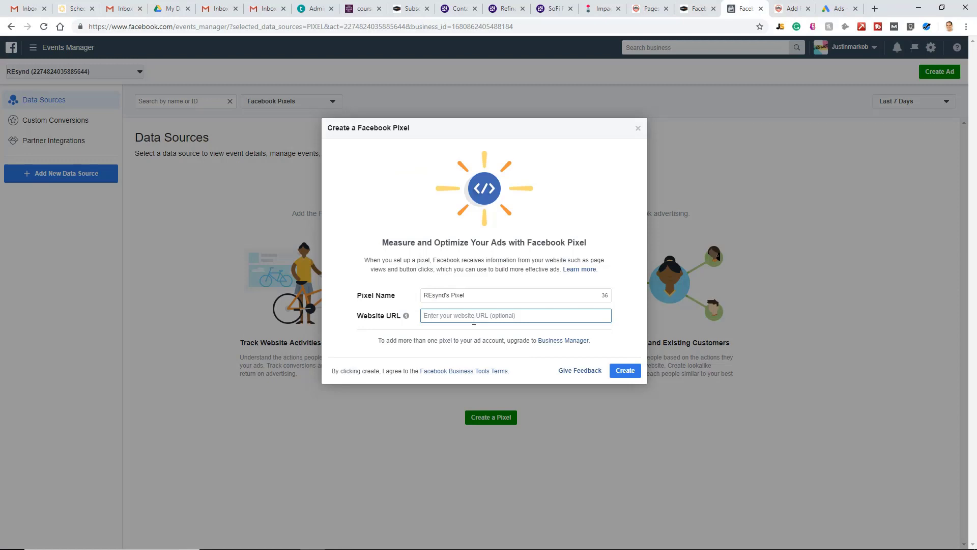
text(https://resynd.co/)
click(624, 375)
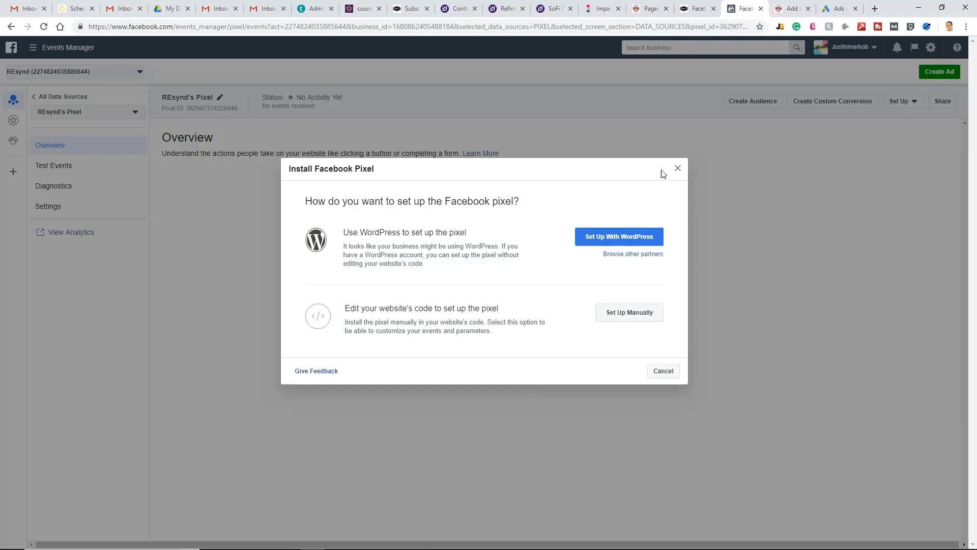
click(677, 171)
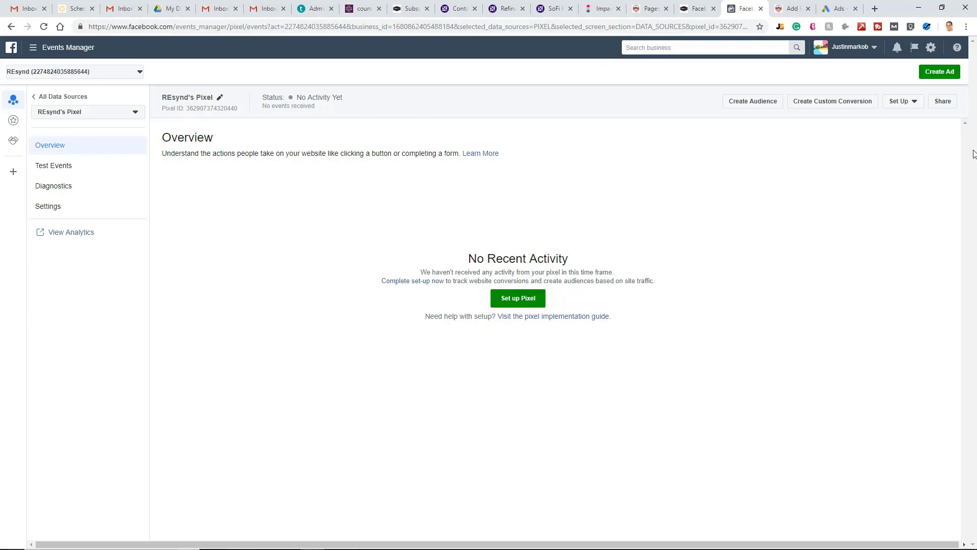
click(913, 101)
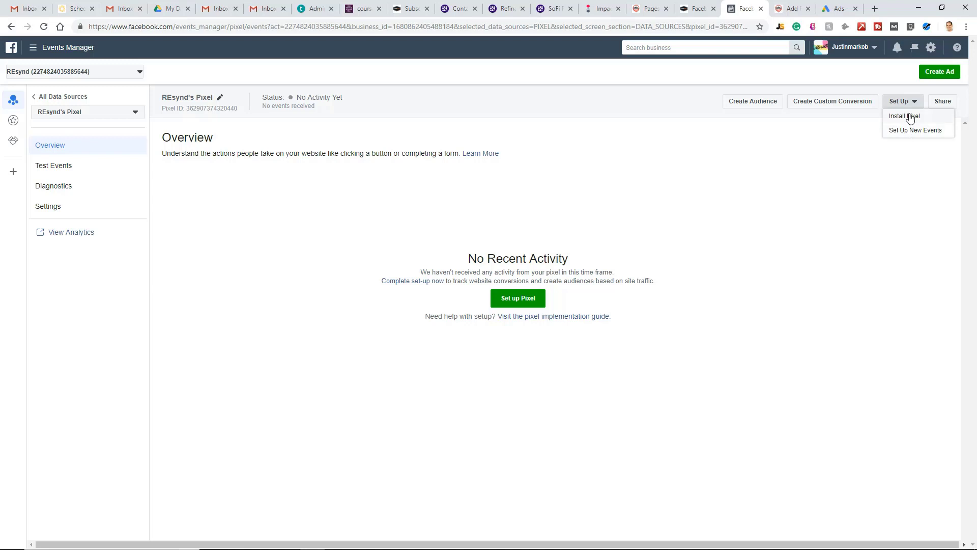
click(910, 116)
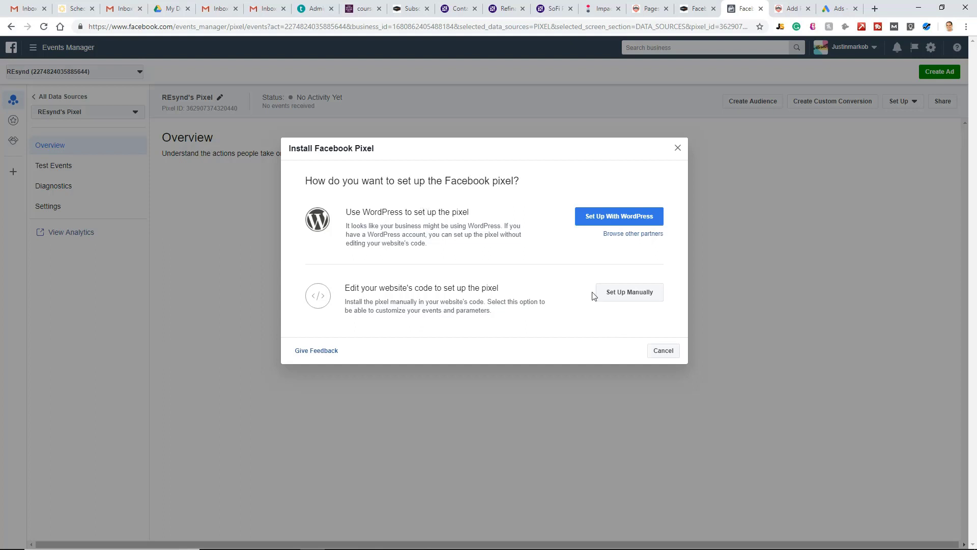
click(635, 234)
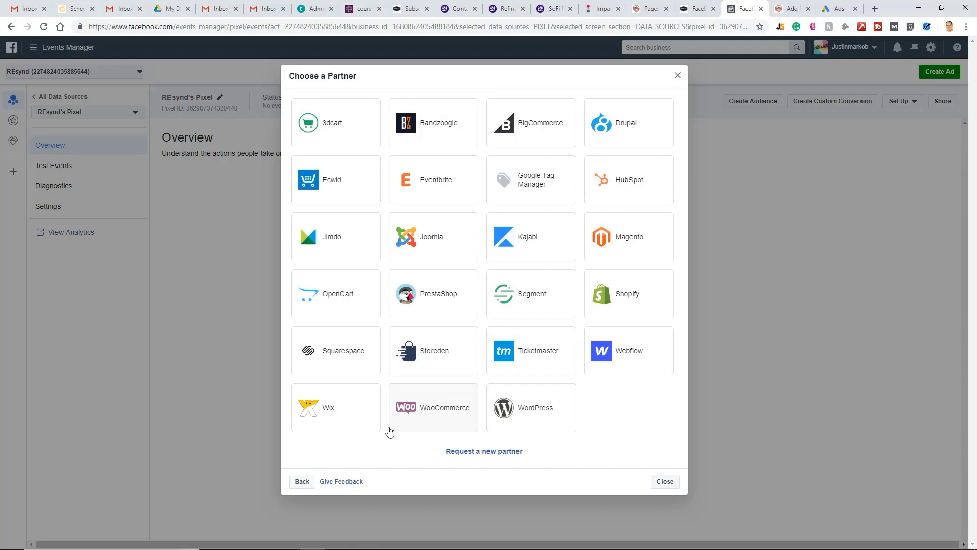
click(303, 482)
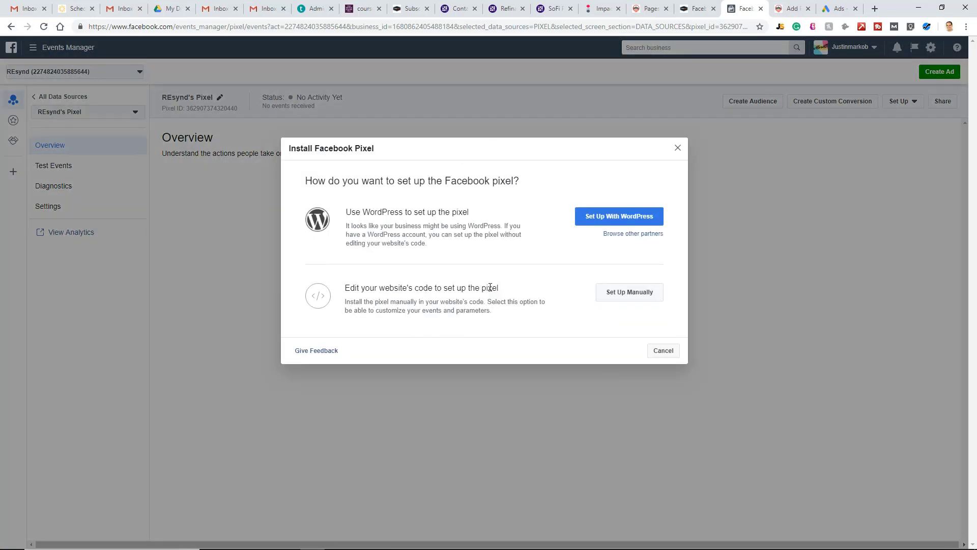
Step: Choose WordPress as the partner for installing the pixel and download the Facebook Pixel extension zip file
click(631, 234)
click(529, 398)
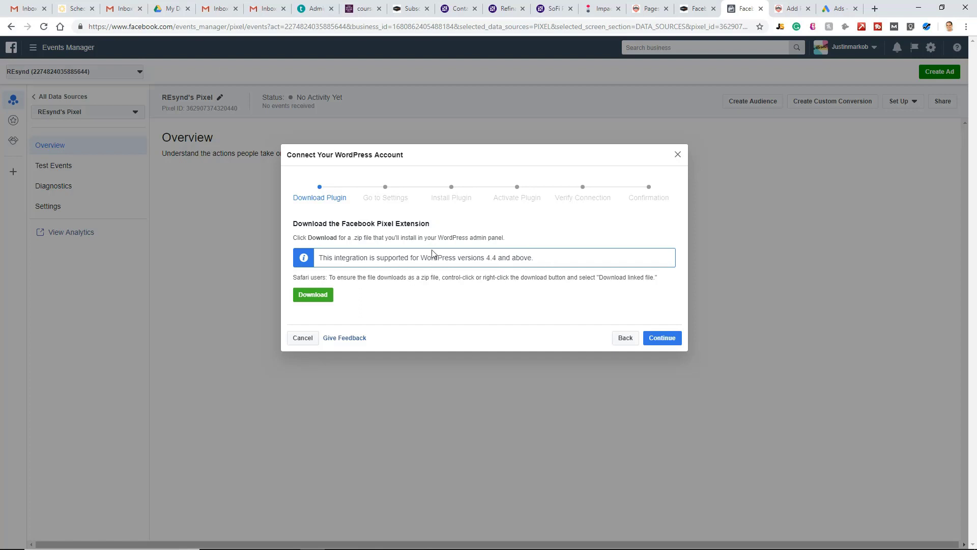
click(330, 295)
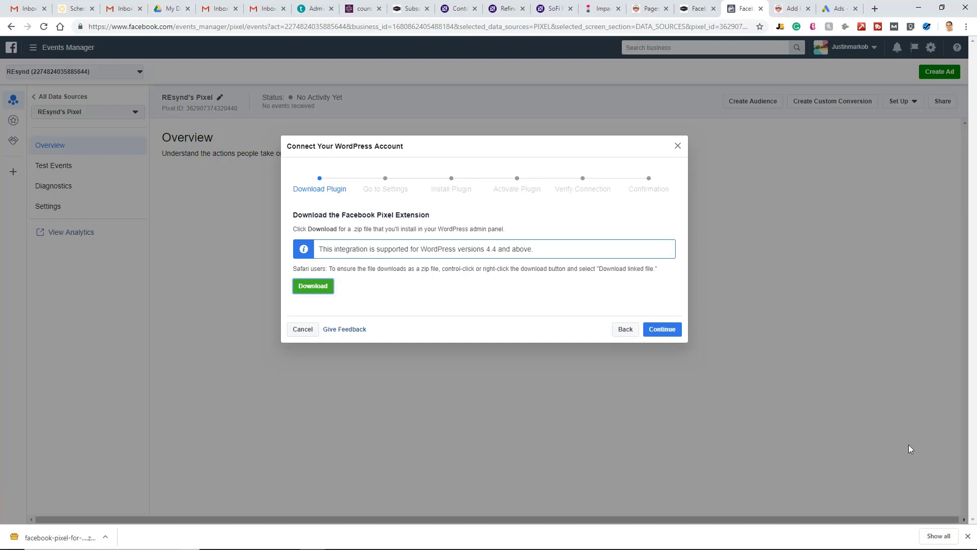
click(968, 536)
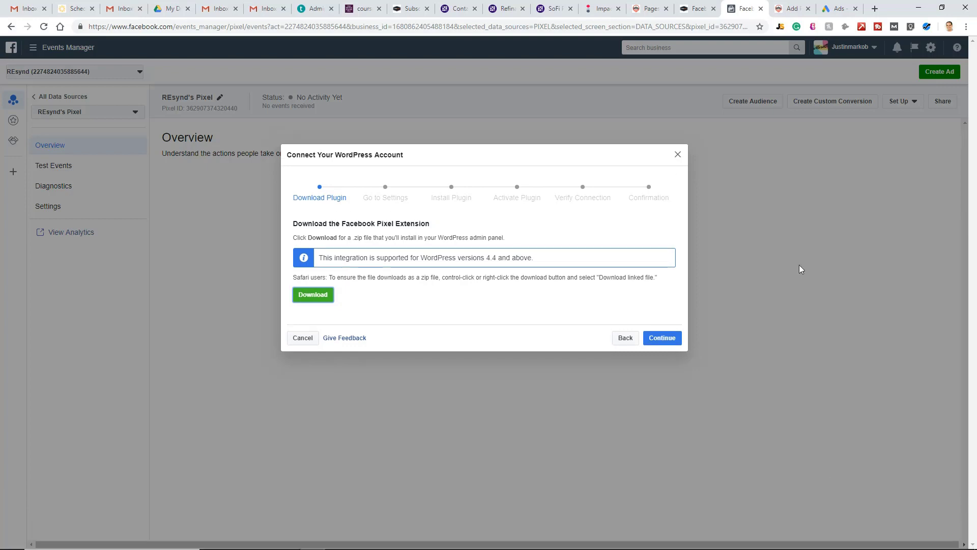
Step: Switch to the WordPress admin, then upload, install and activate the downloaded Facebook Pixel plugin zip
click(784, 5)
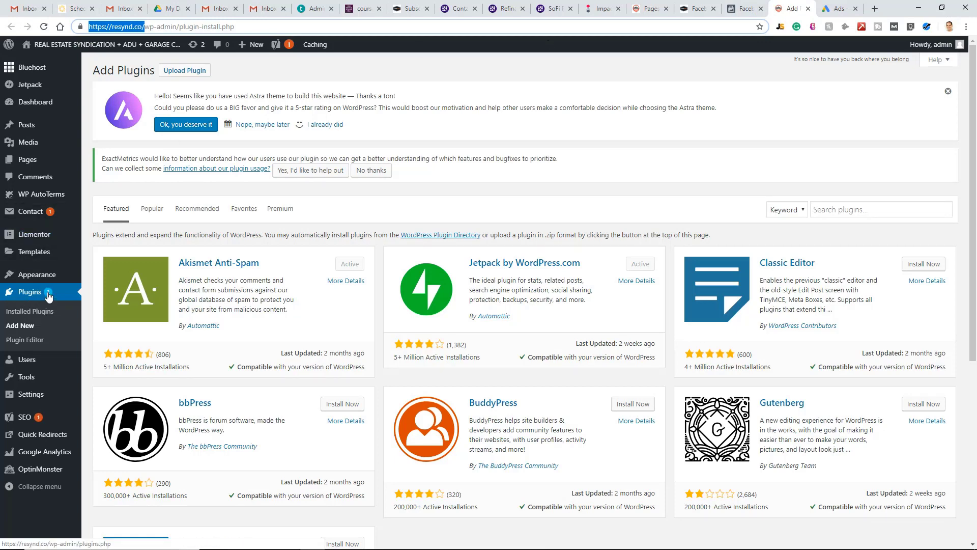
click(194, 75)
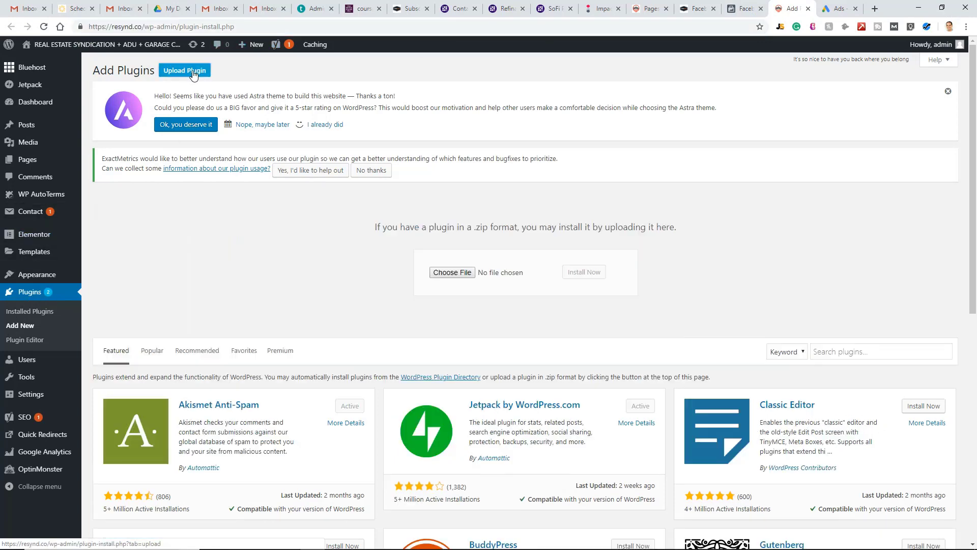
click(459, 272)
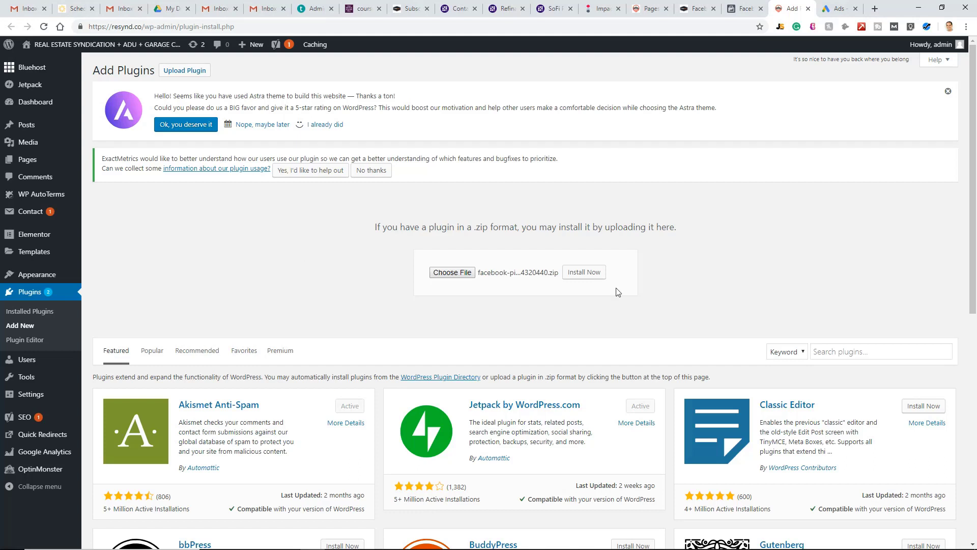
click(586, 275)
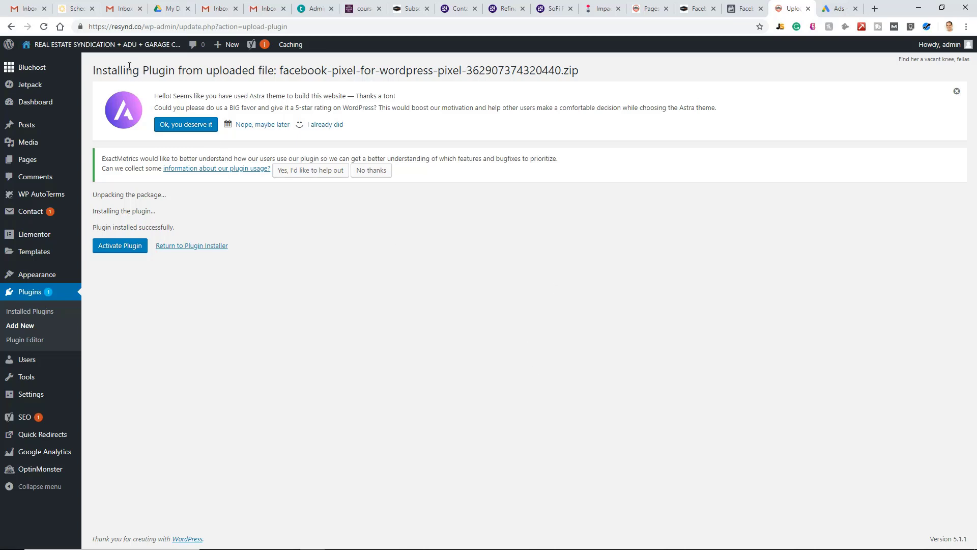
click(128, 247)
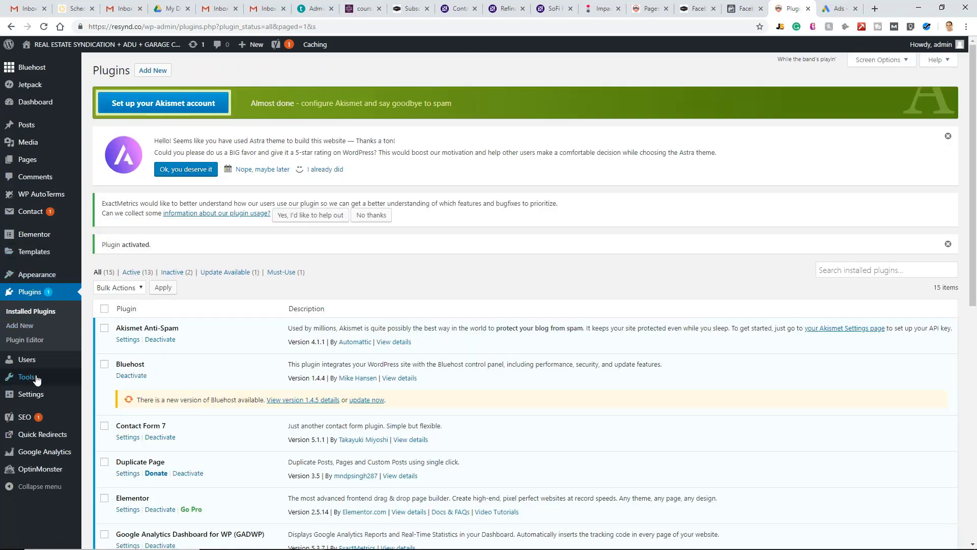
Step: Enable Advanced Matching in the WordPress Facebook Pixel settings and save the changes
mouse_move(32, 402)
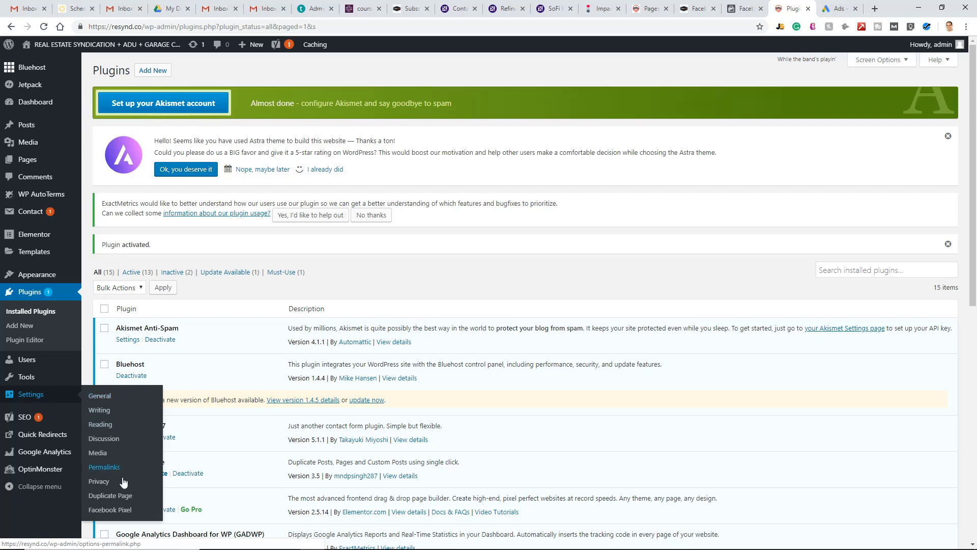
click(125, 513)
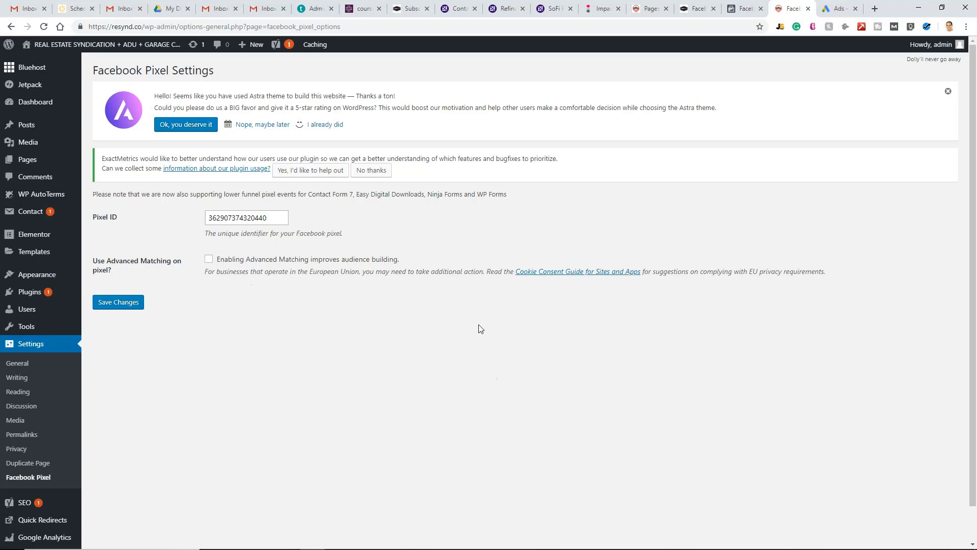
click(221, 260)
click(110, 302)
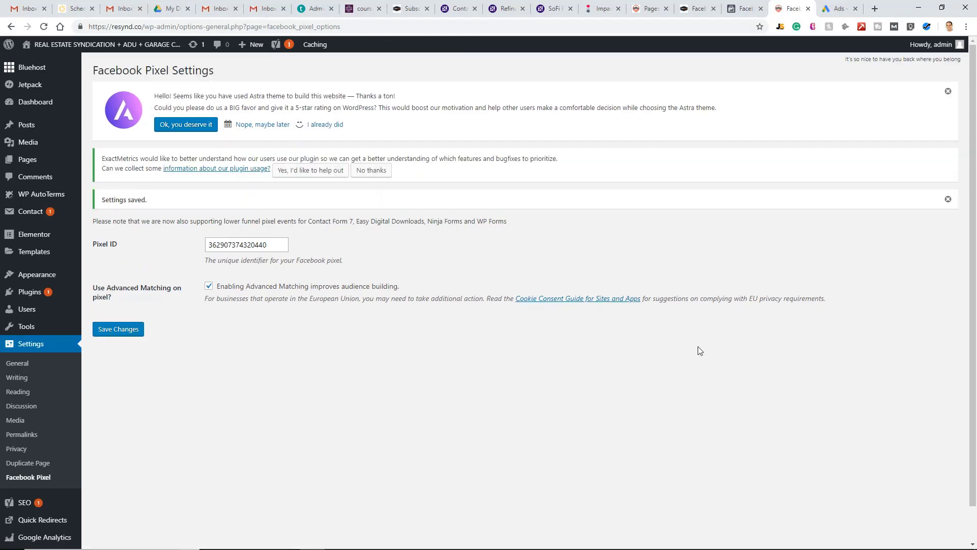
Step: Switch back to Facebook Events Manager and advance the WordPress connection wizard to Verify Connection
click(736, 7)
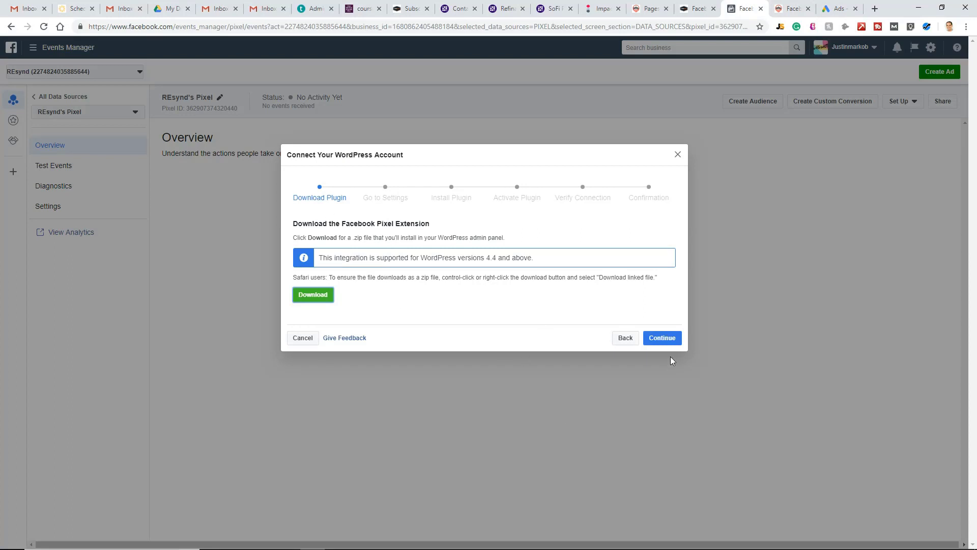
click(661, 338)
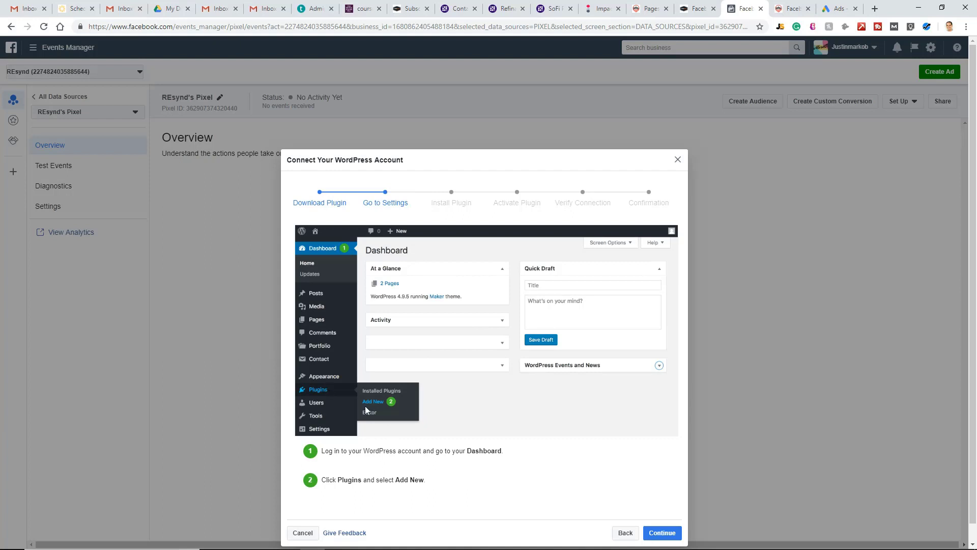
click(662, 532)
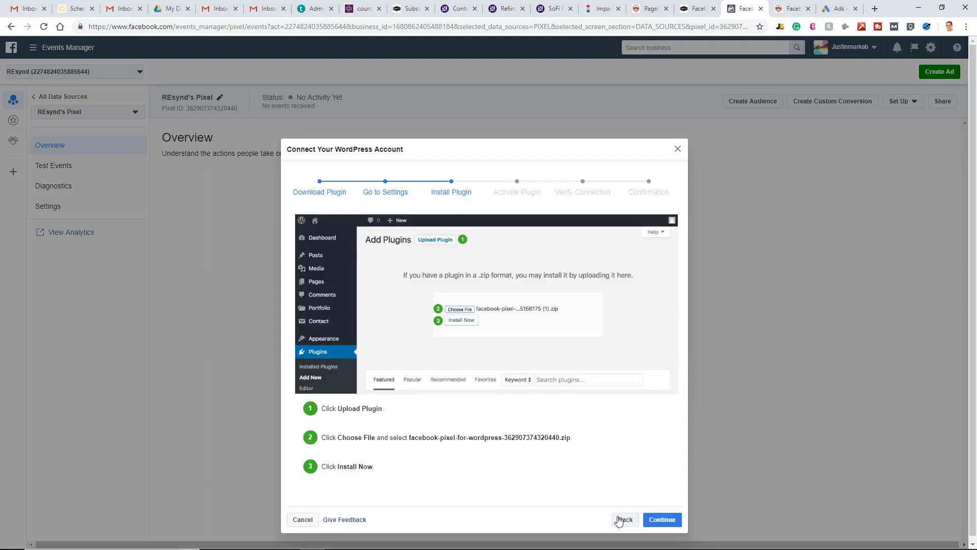
click(677, 519)
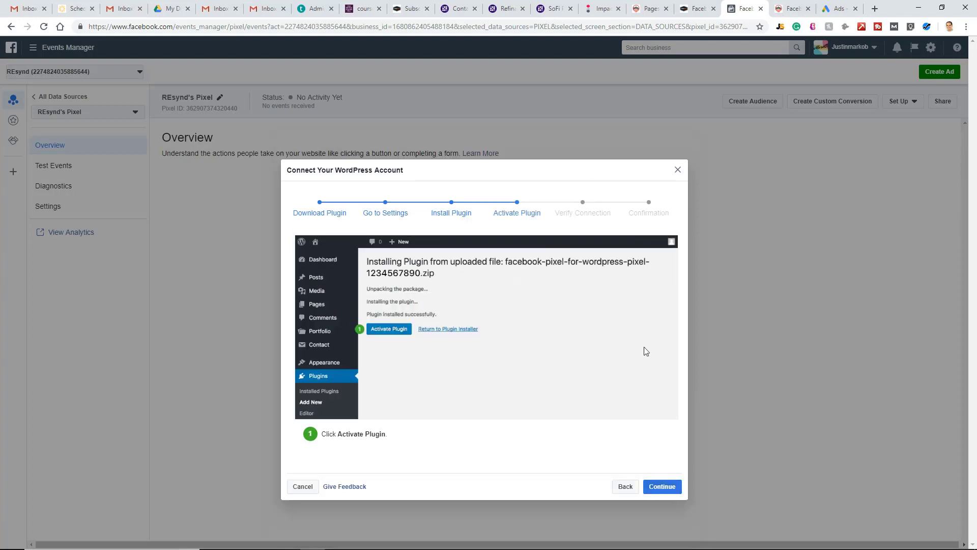
click(663, 486)
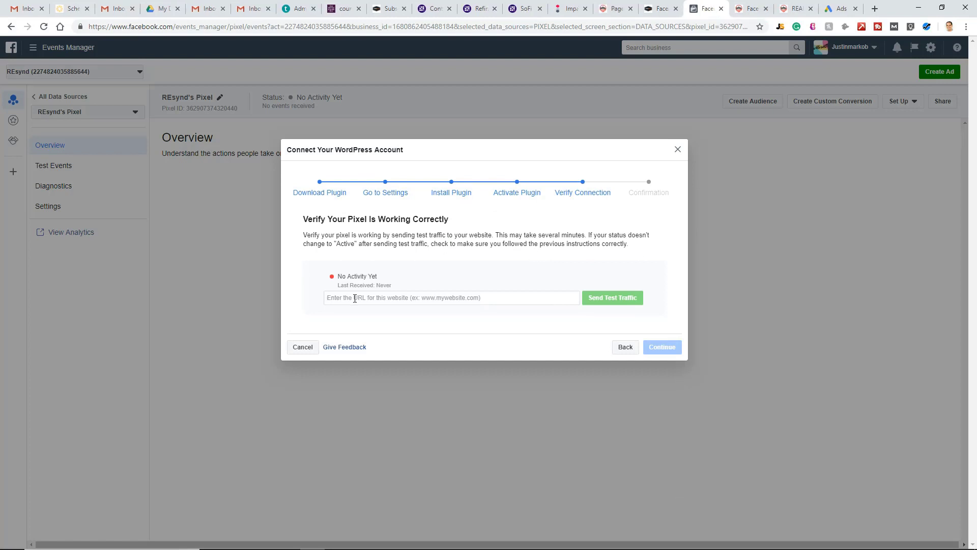
click(354, 298)
text(https://resynd.co/)
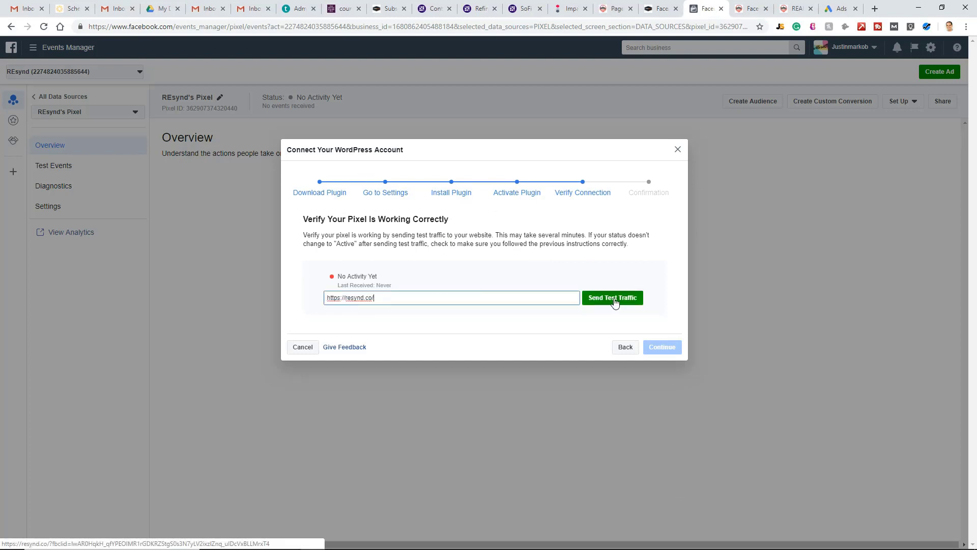
click(615, 302)
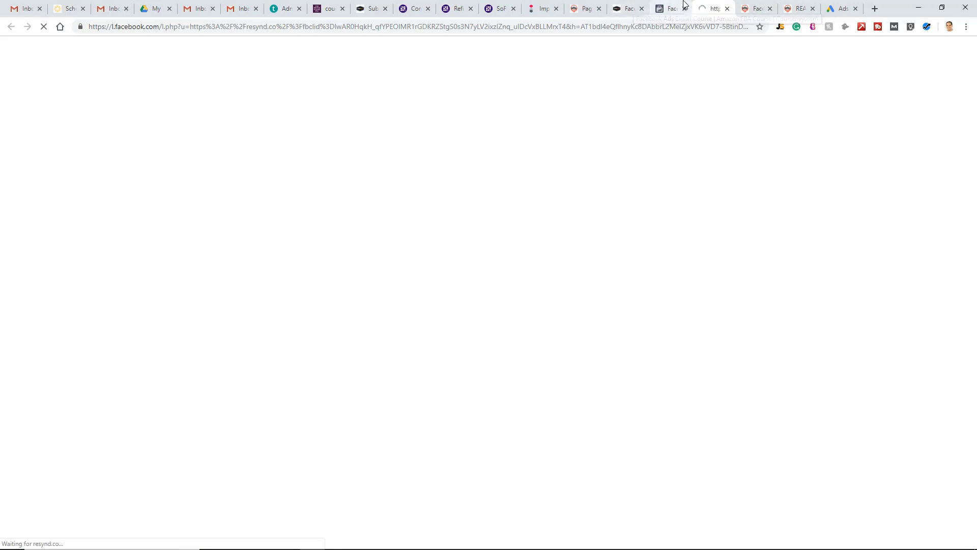
click(657, 5)
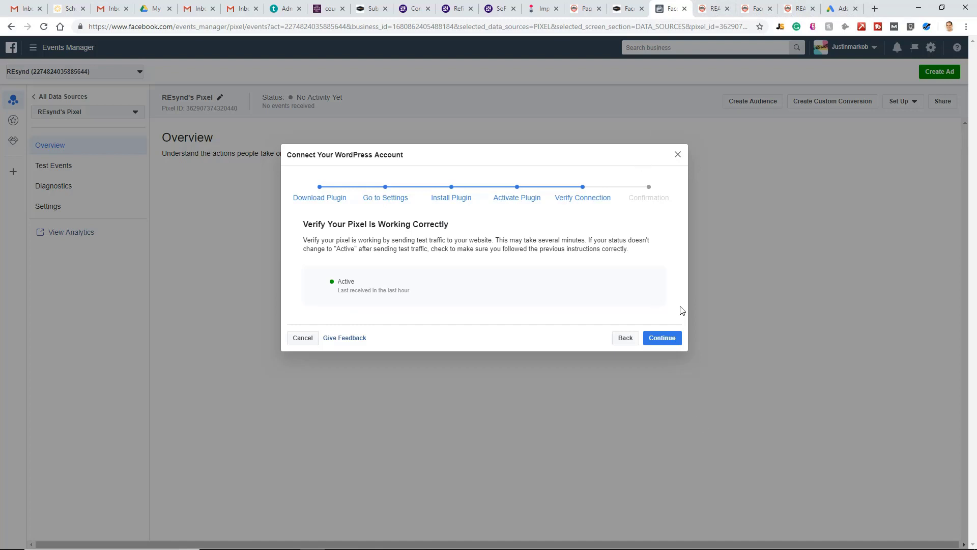
Step: Complete and close the WordPress connection wizard, and reload the pixel's overview page to refresh its status
click(667, 338)
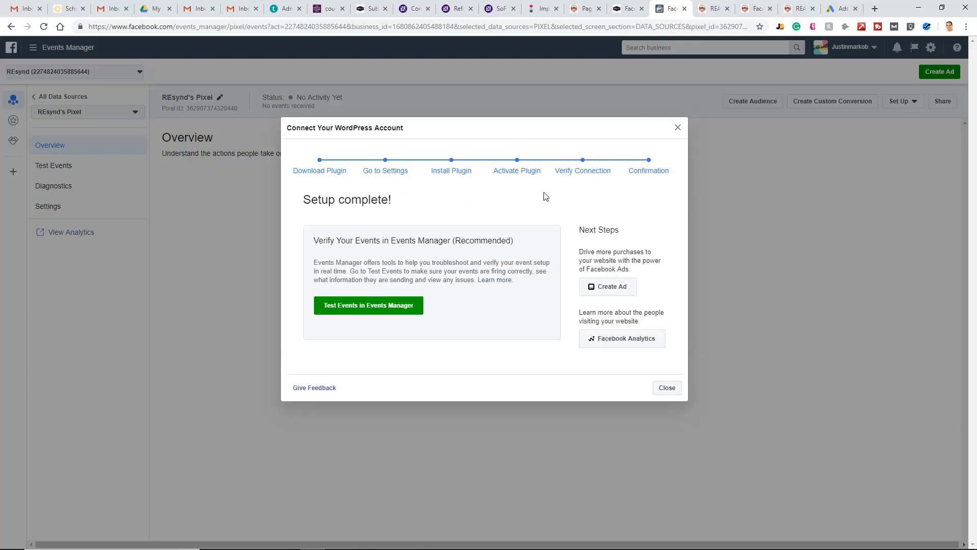
click(673, 388)
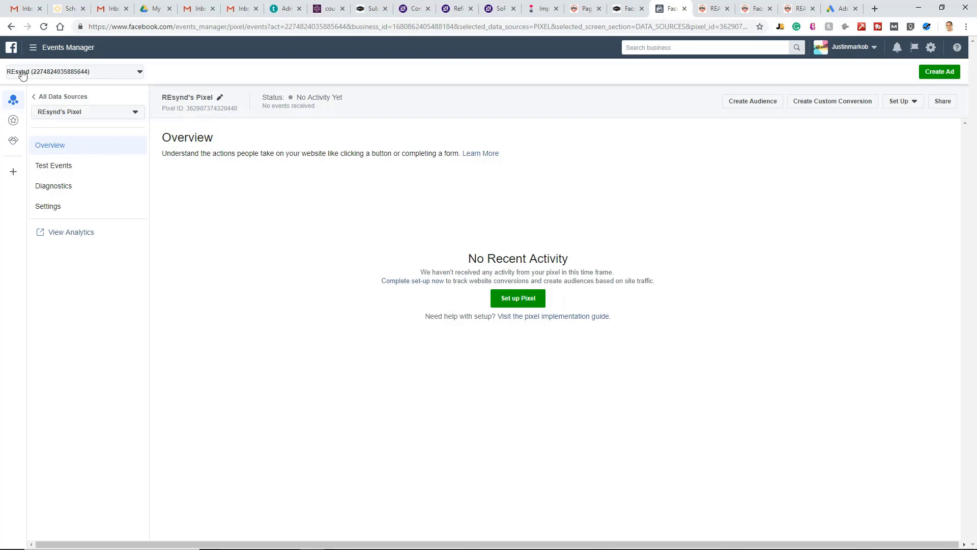
click(43, 26)
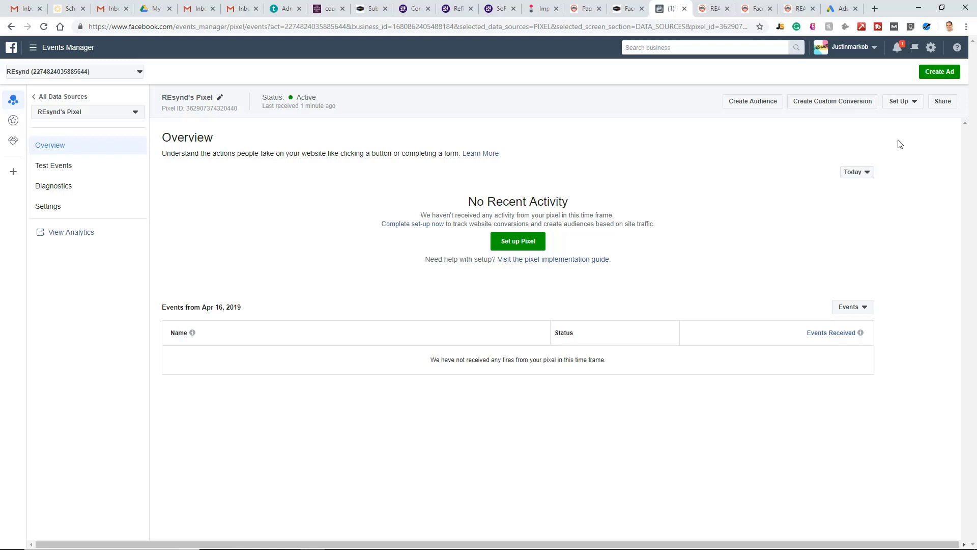
Step: Start setting up new events for REsynd's Pixel with Facebook's Event Setup Tool
click(915, 102)
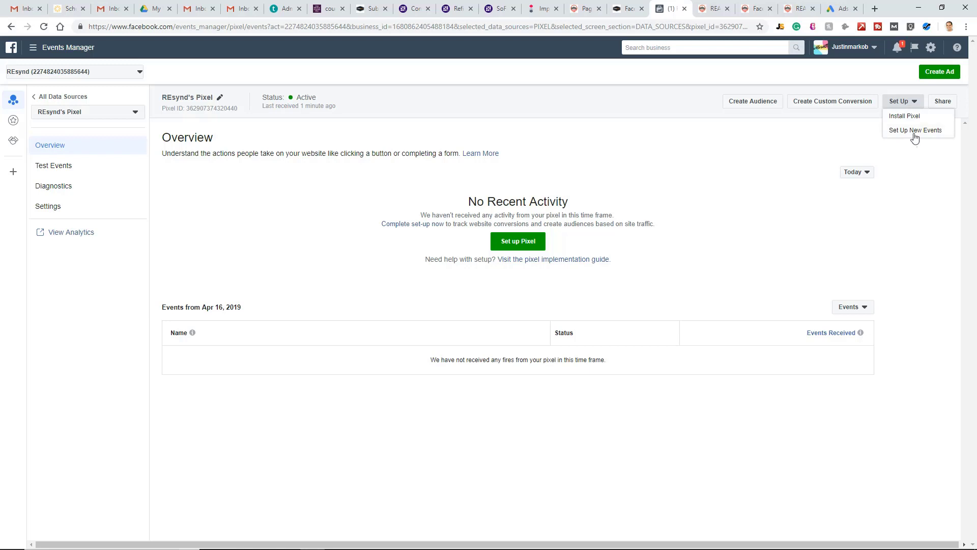
click(909, 131)
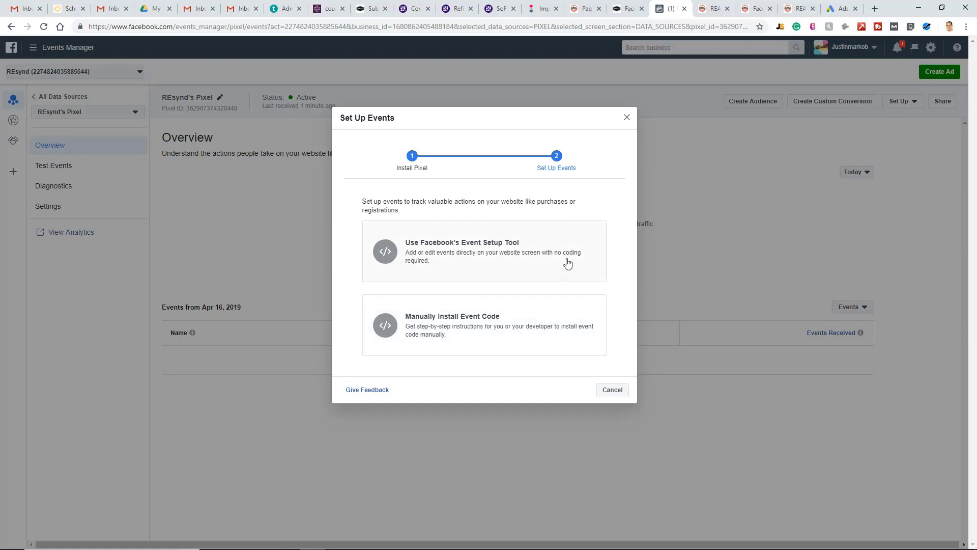
click(550, 245)
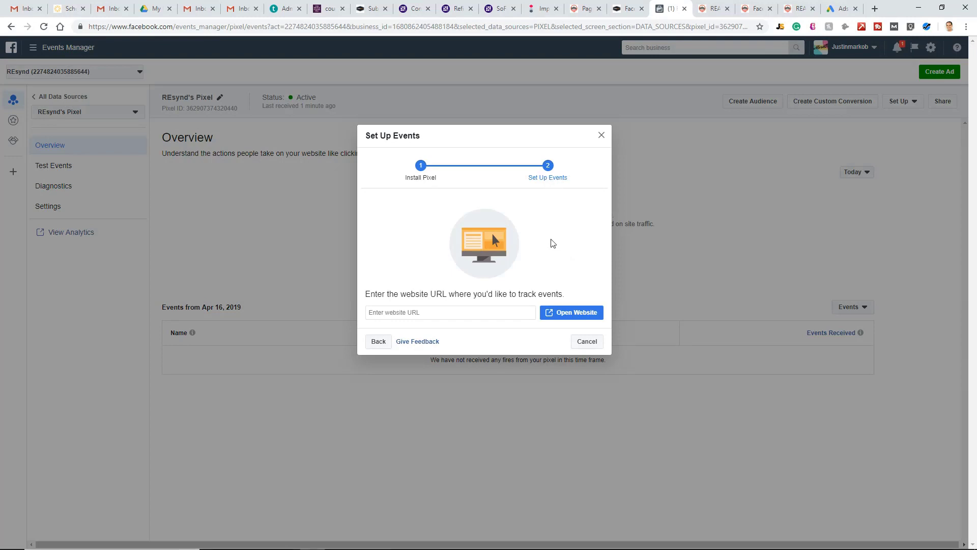
Step: Switch to the WordPress Pages list and copy the view link of the Fundrise Real Estate Syndication page
click(583, 7)
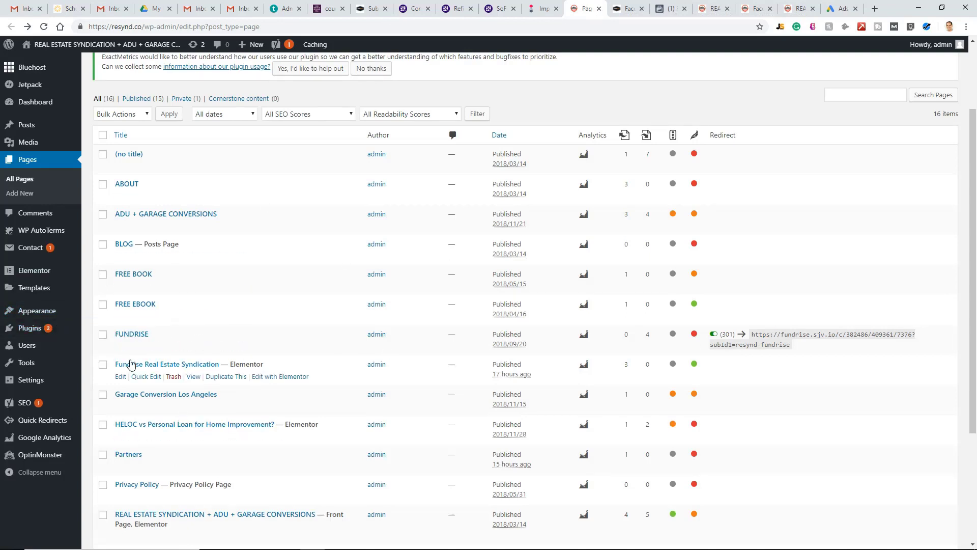
right_click(193, 378)
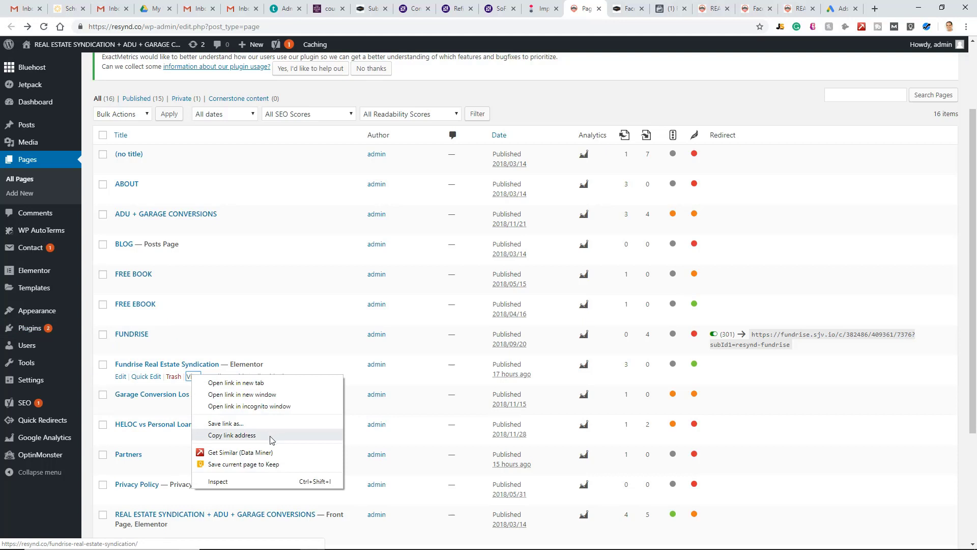
click(232, 435)
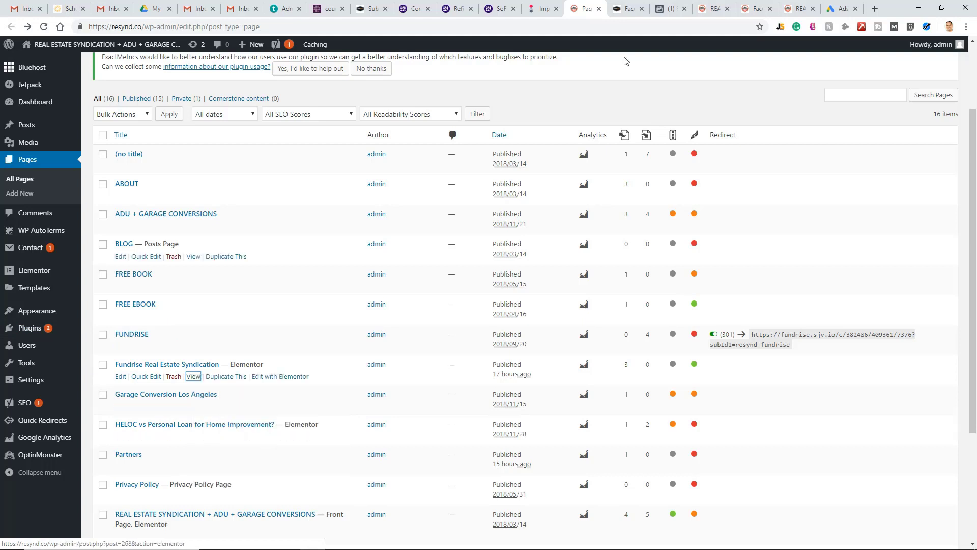
click(673, 5)
click(415, 312)
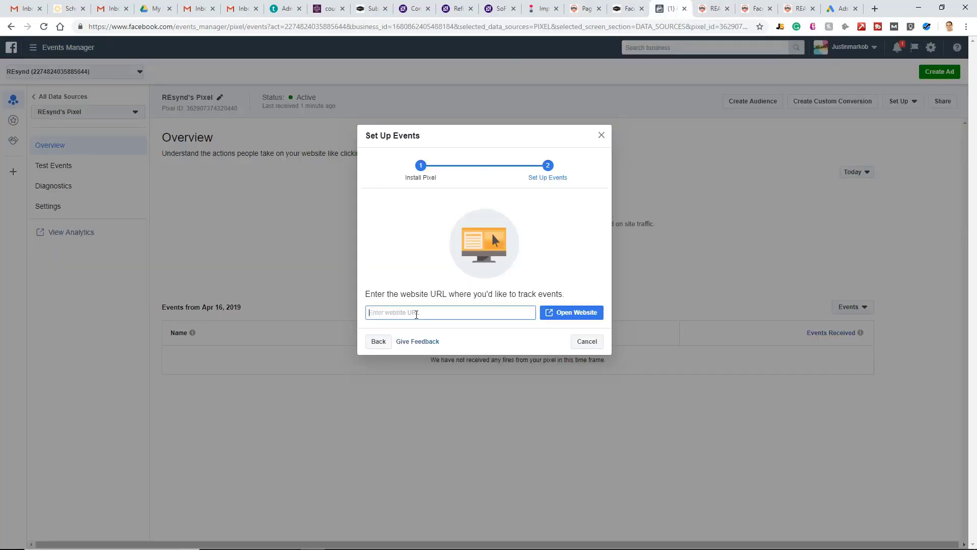
key(ctrl+v)
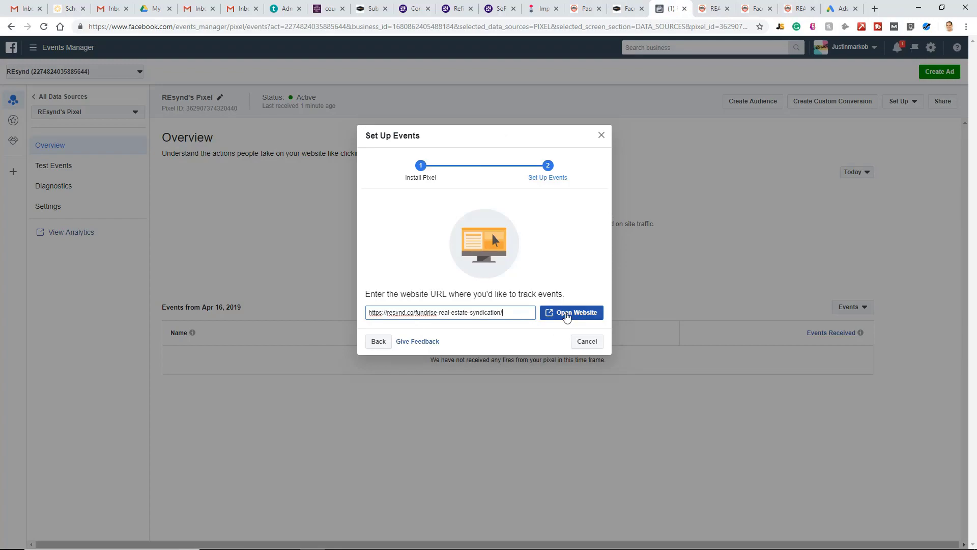
click(565, 314)
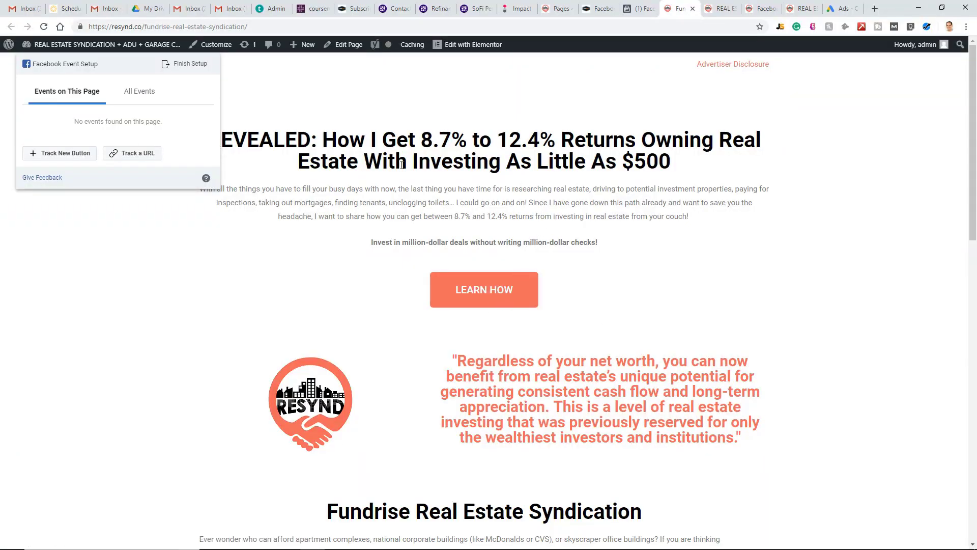
Step: Track the page's LEARN HOW button as a View Content event
click(37, 154)
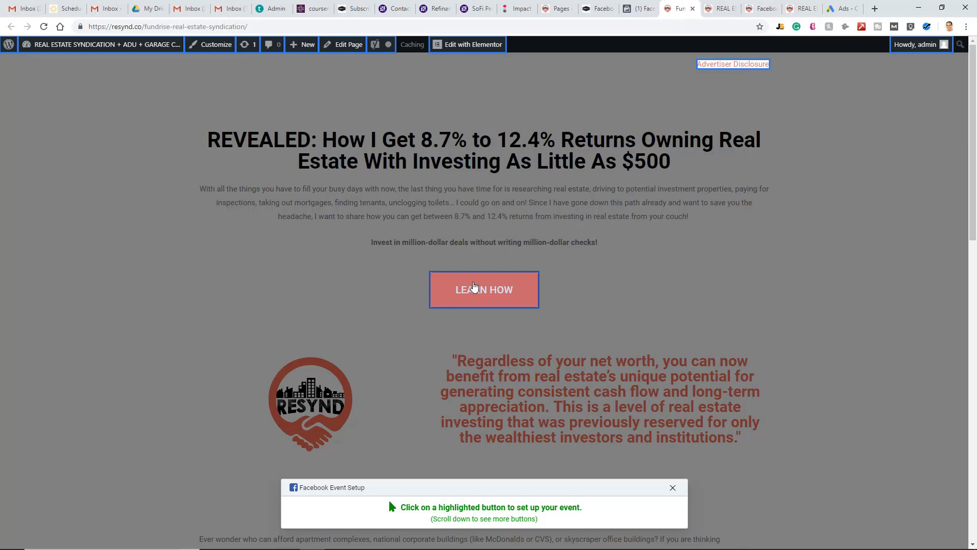
click(482, 298)
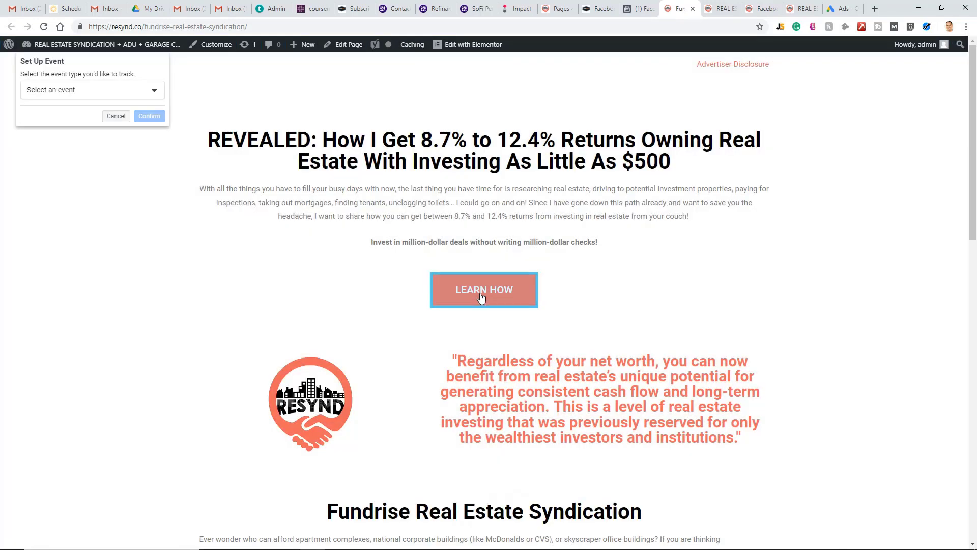
click(73, 93)
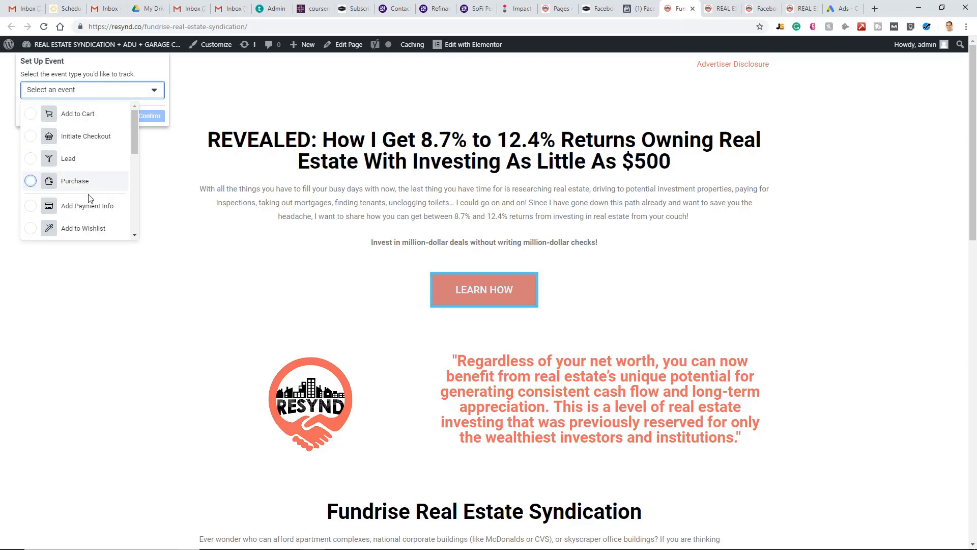
drag(132, 119, 130, 209)
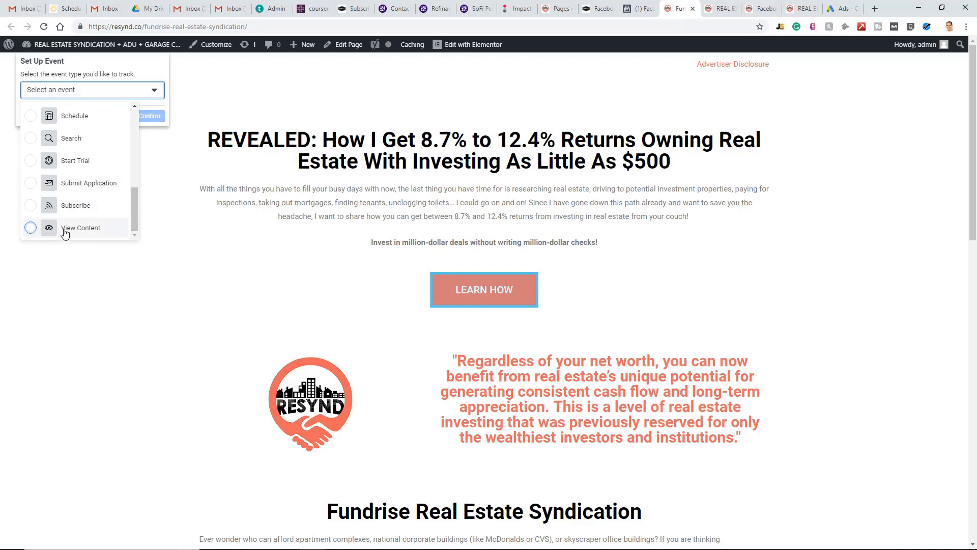
scroll(135, 208, up, 5)
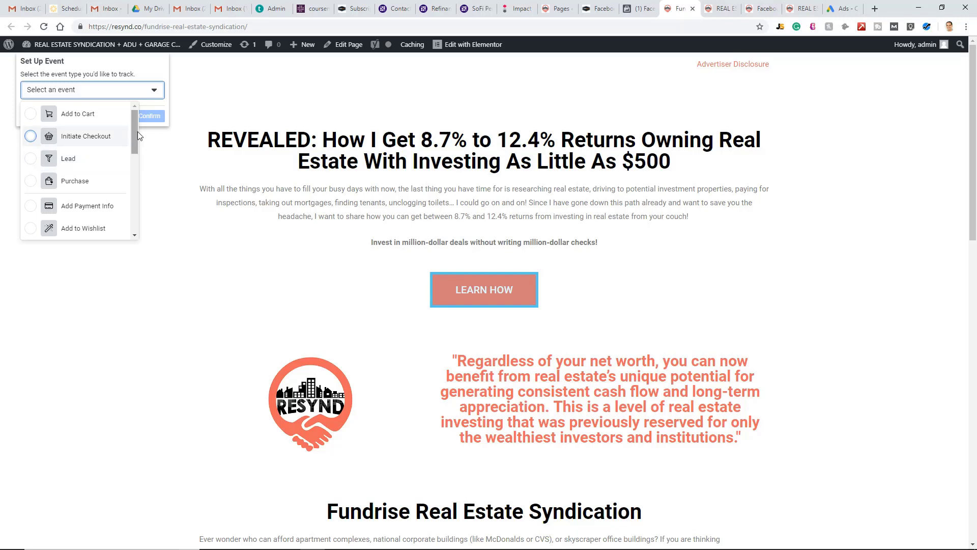
drag(135, 131, 75, 241)
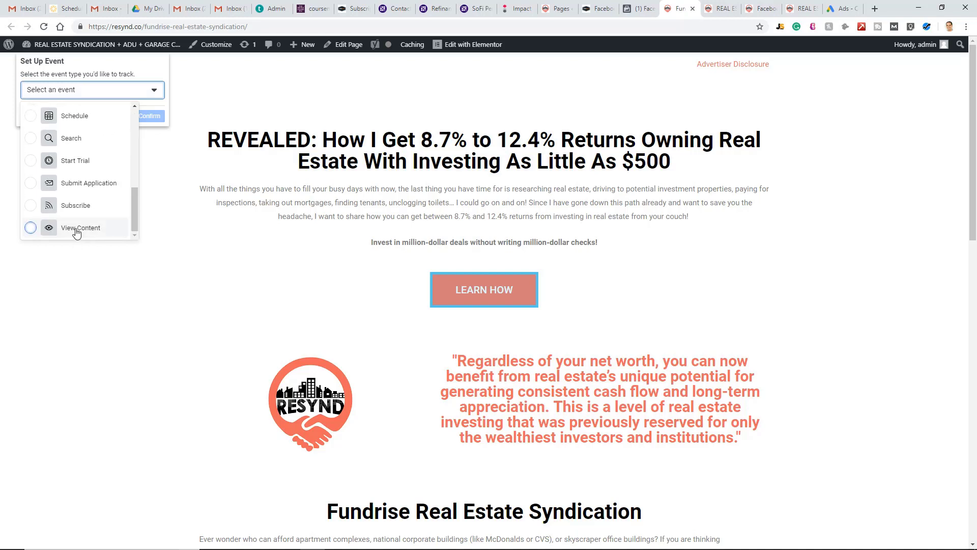
click(76, 230)
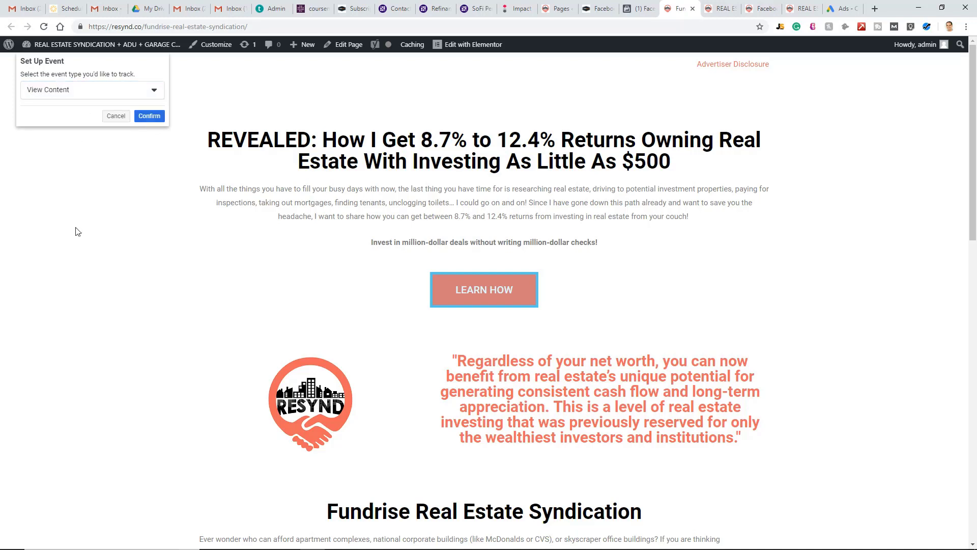
click(149, 116)
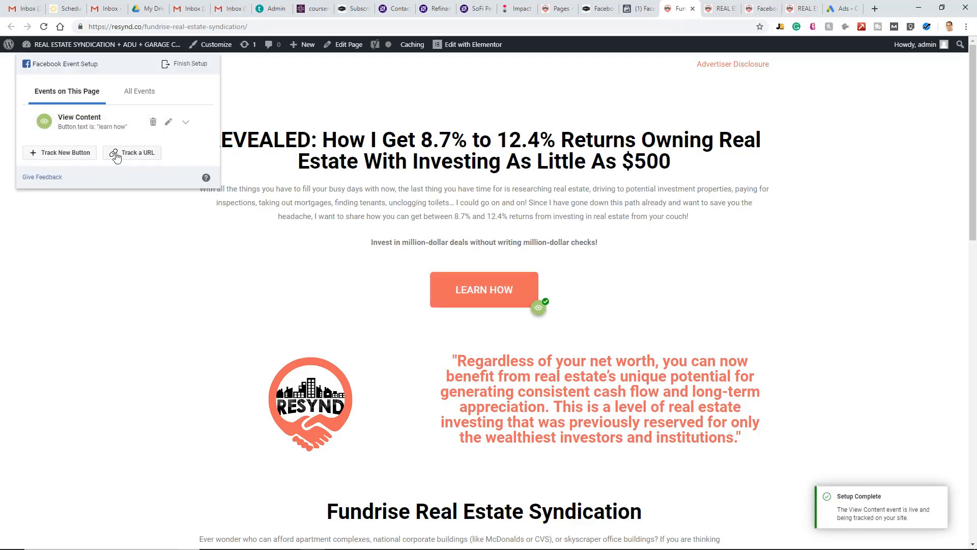
Step: Track the SIGN UP button near the page's end as a View Content event
click(72, 154)
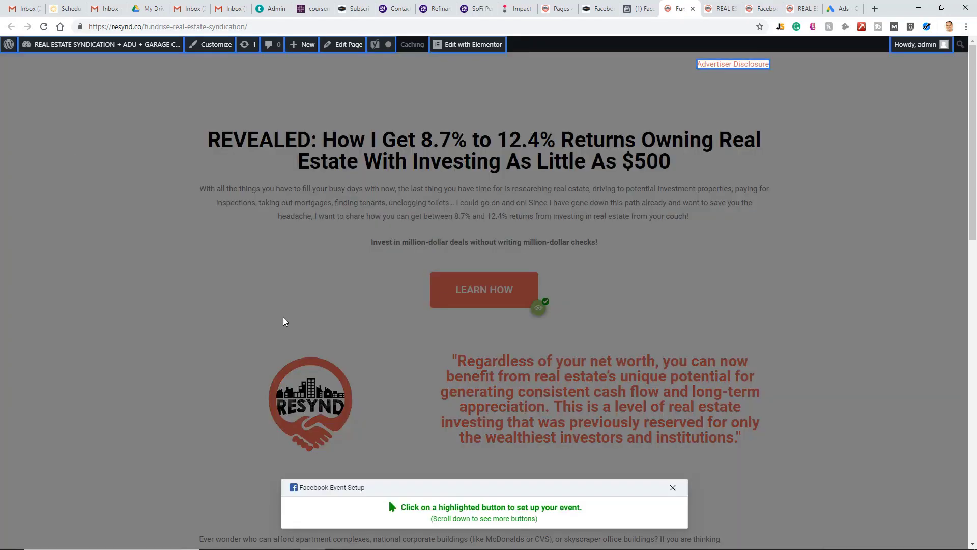
scroll(364, 290, down, 12)
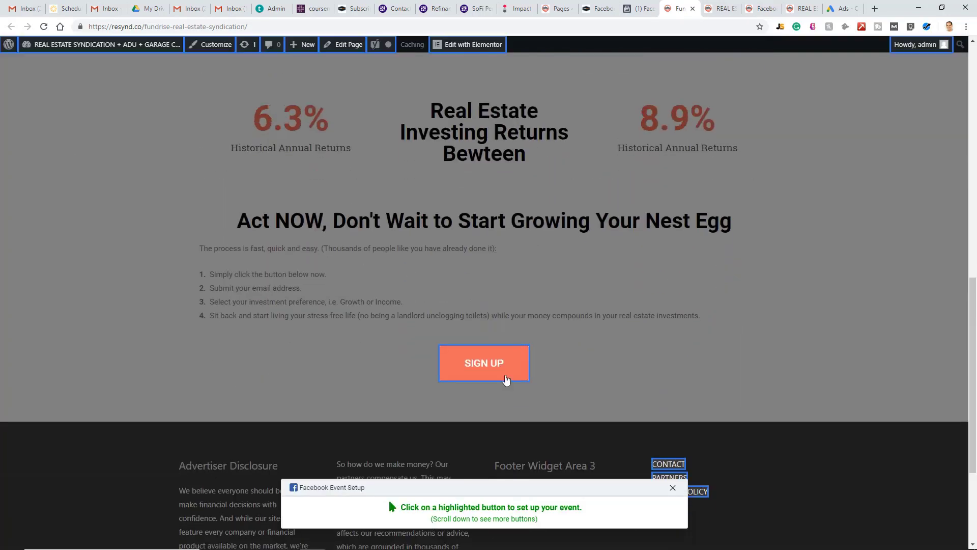
click(497, 376)
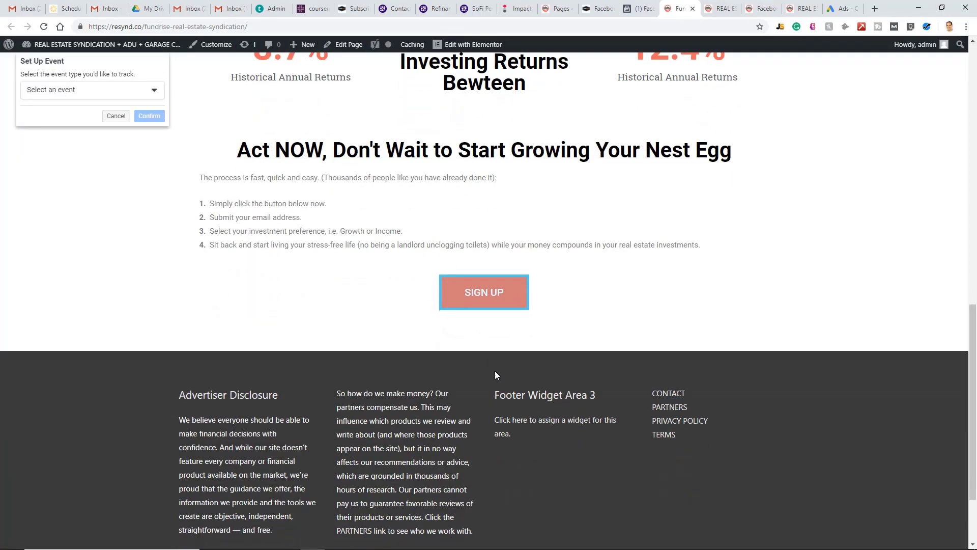
click(112, 93)
scroll(97, 188, down, 6)
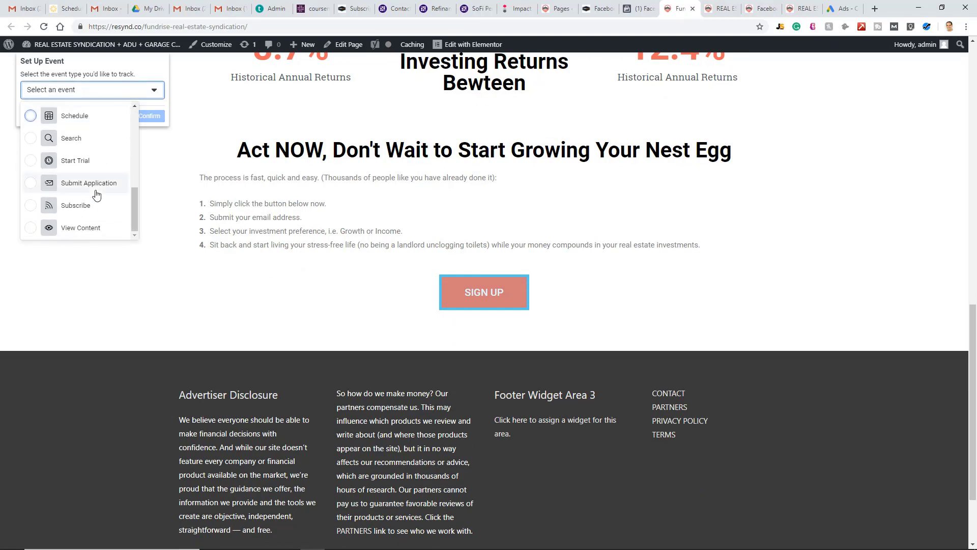
click(76, 228)
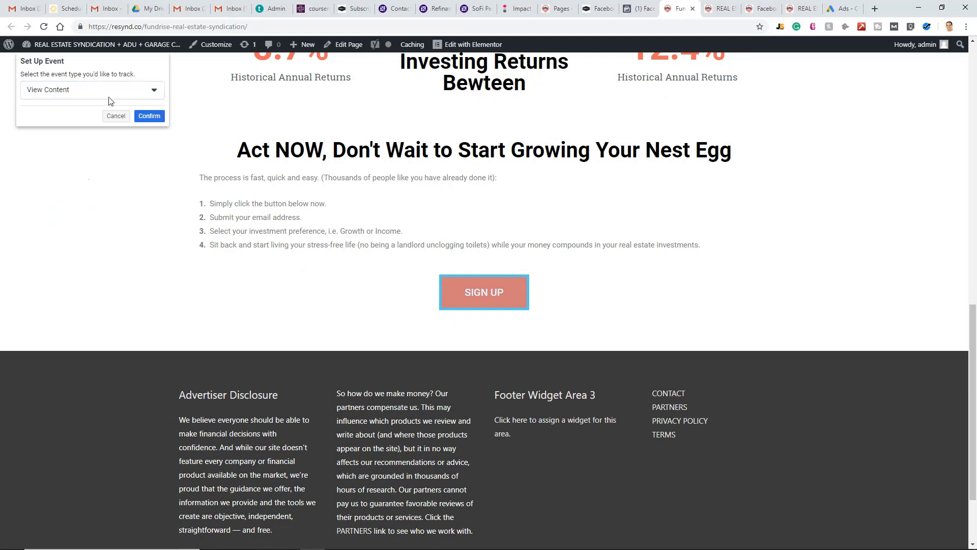
click(155, 117)
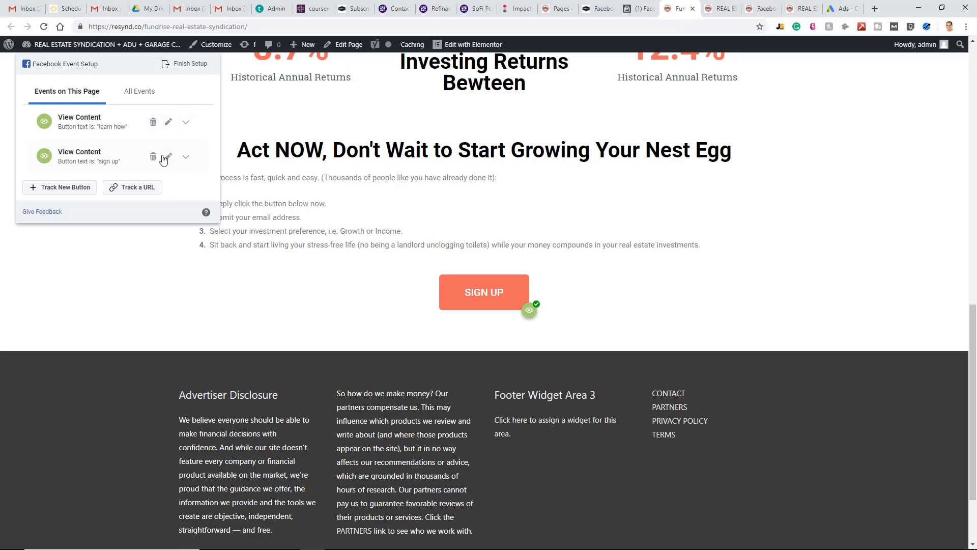
Step: Finish the event setup, skipping the experience rating, and proceed to Test Events in Events Manager
click(190, 67)
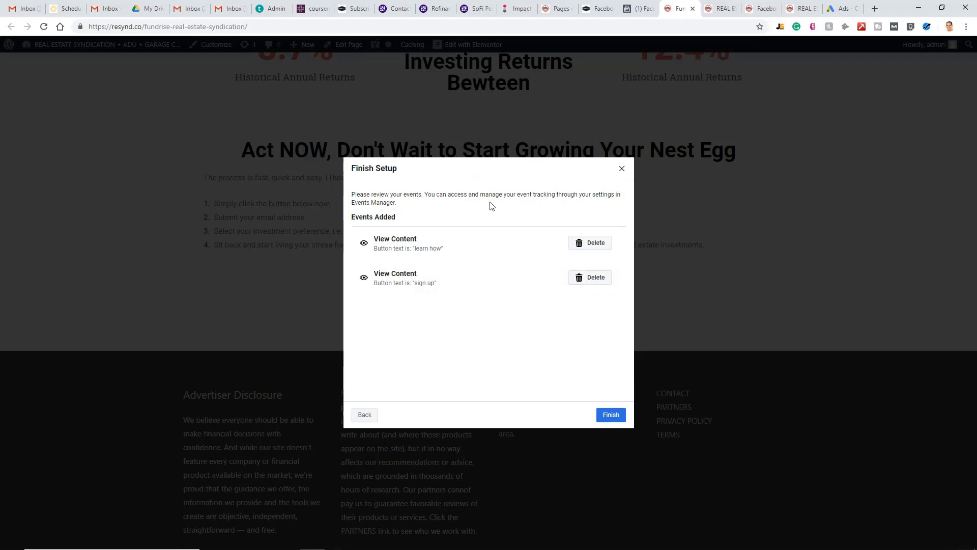
click(615, 414)
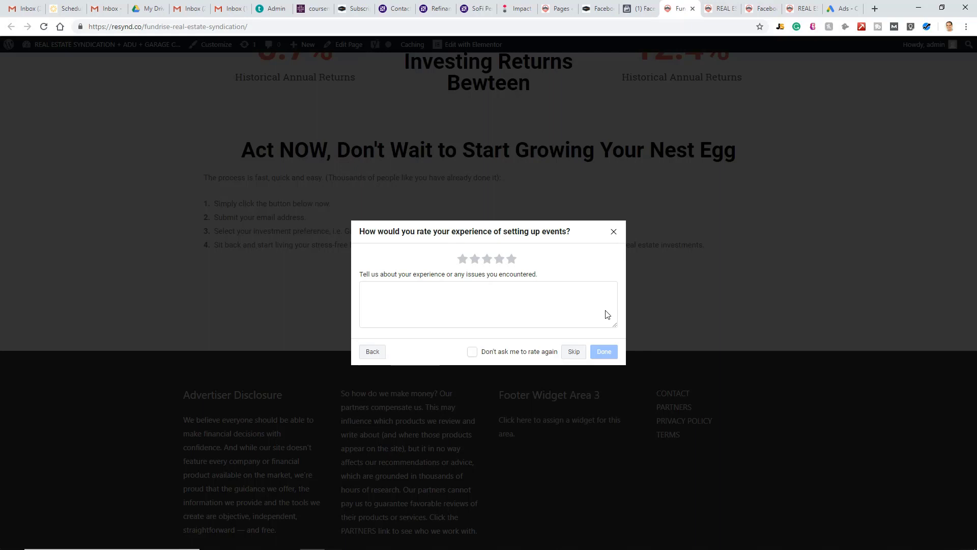
click(573, 351)
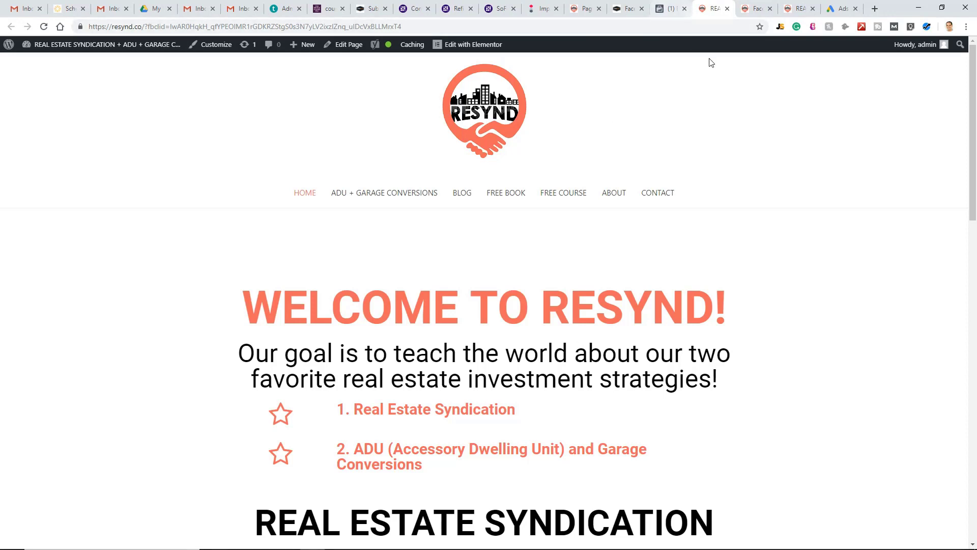
click(672, 4)
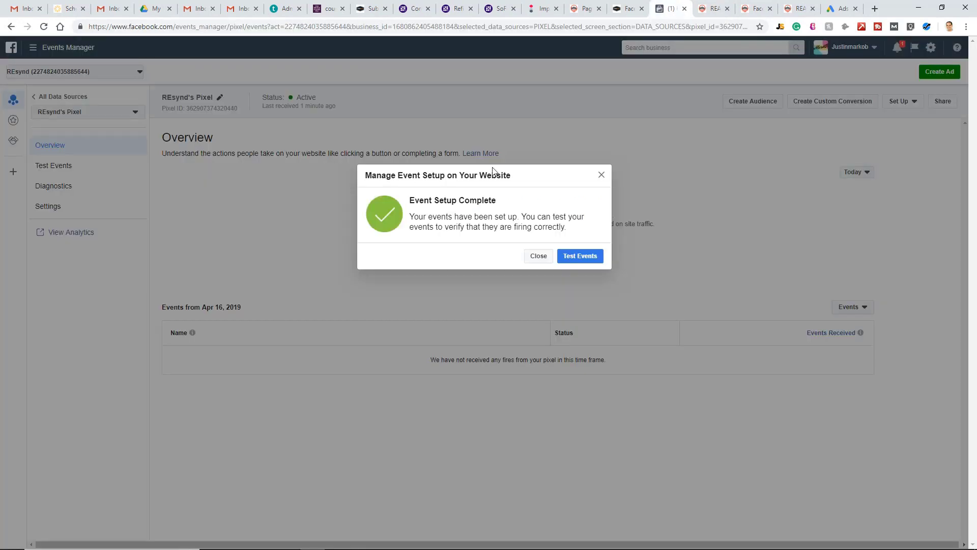
click(581, 259)
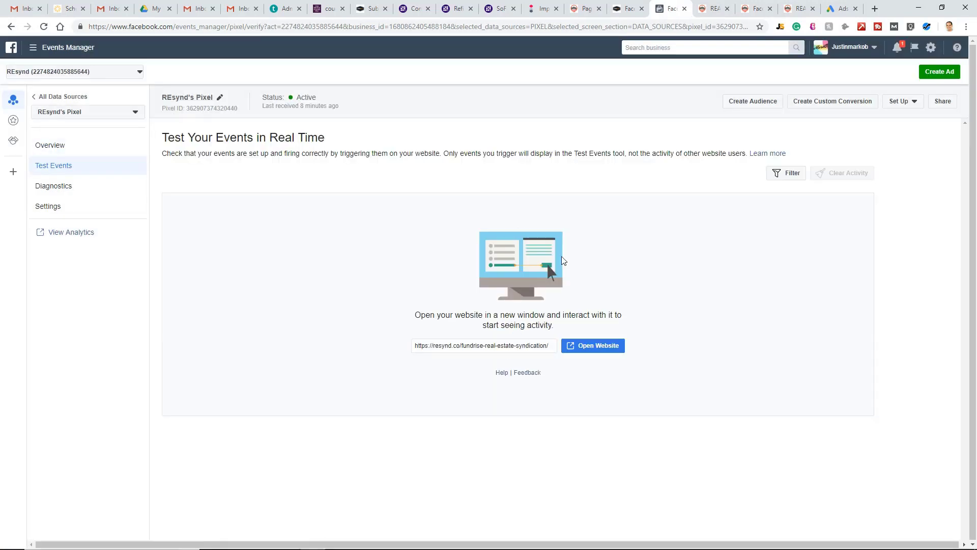
click(609, 347)
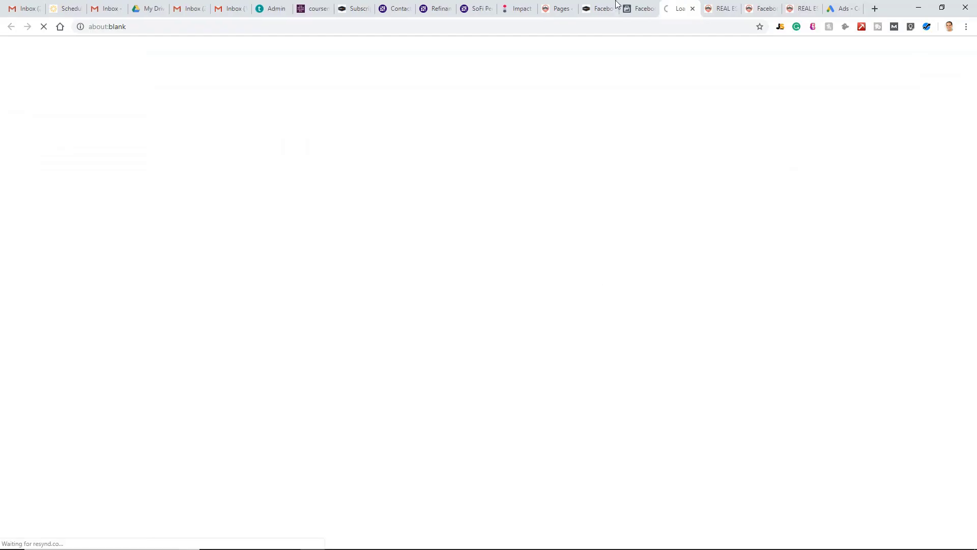
click(650, 7)
click(683, 5)
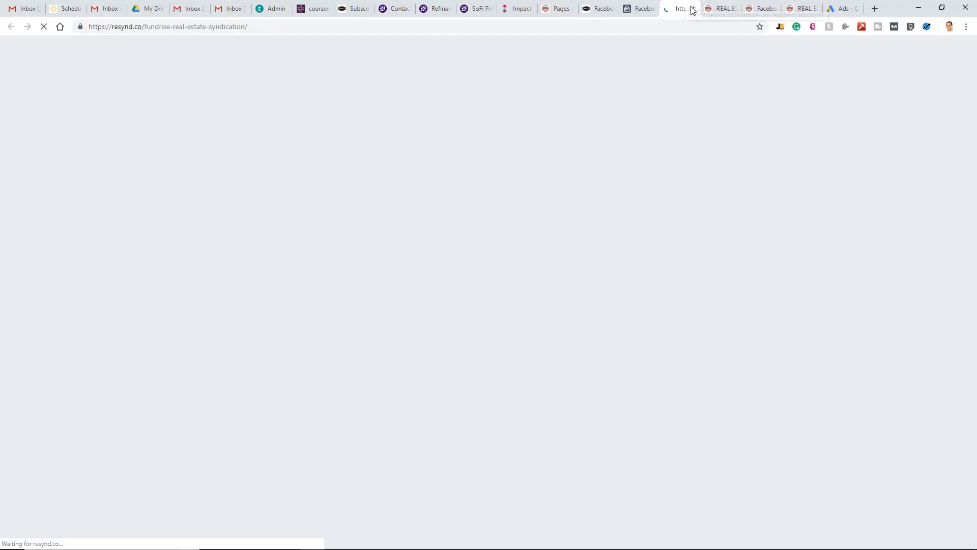
click(693, 9)
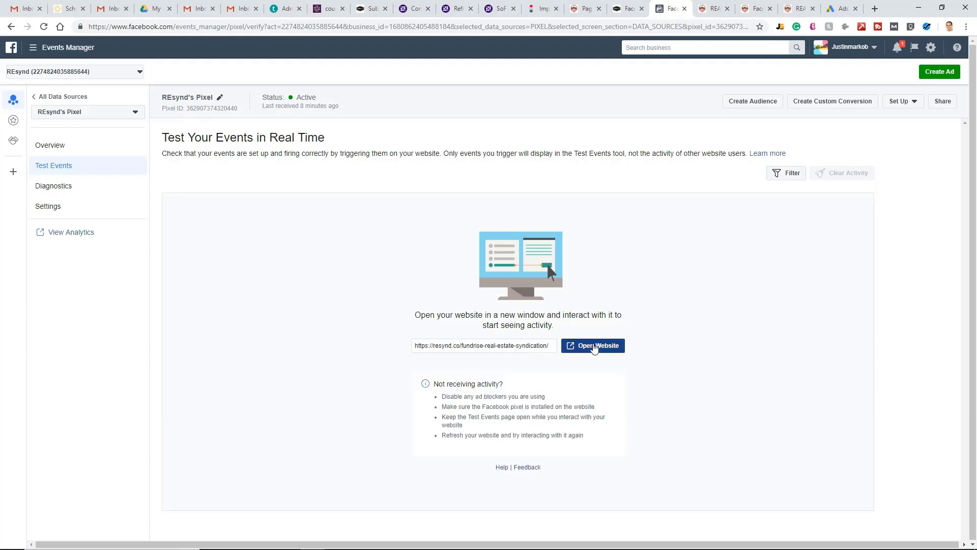
Step: Open the Fundrise Real Estate Syndication page from Test Events and trigger its LEARN HOW and SIGN UP buttons
click(595, 347)
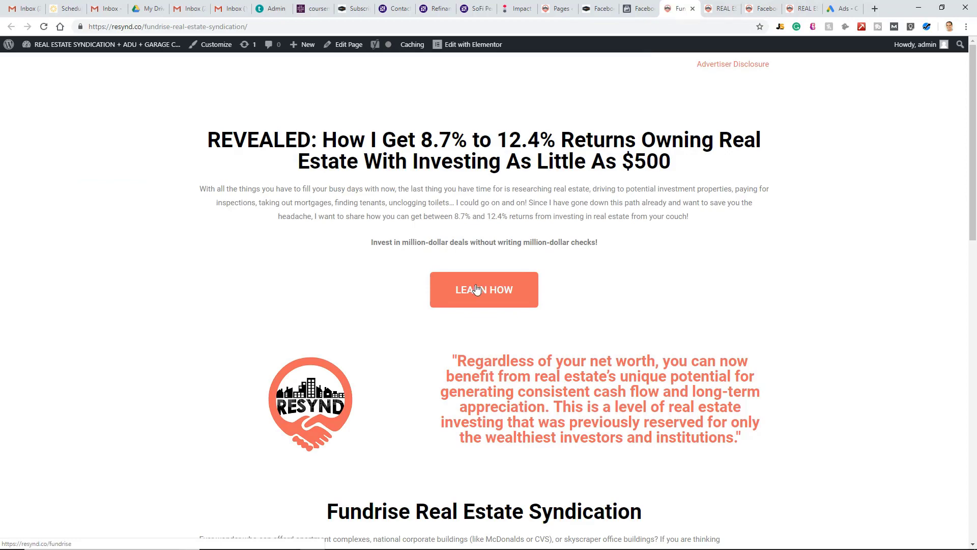
click(477, 289)
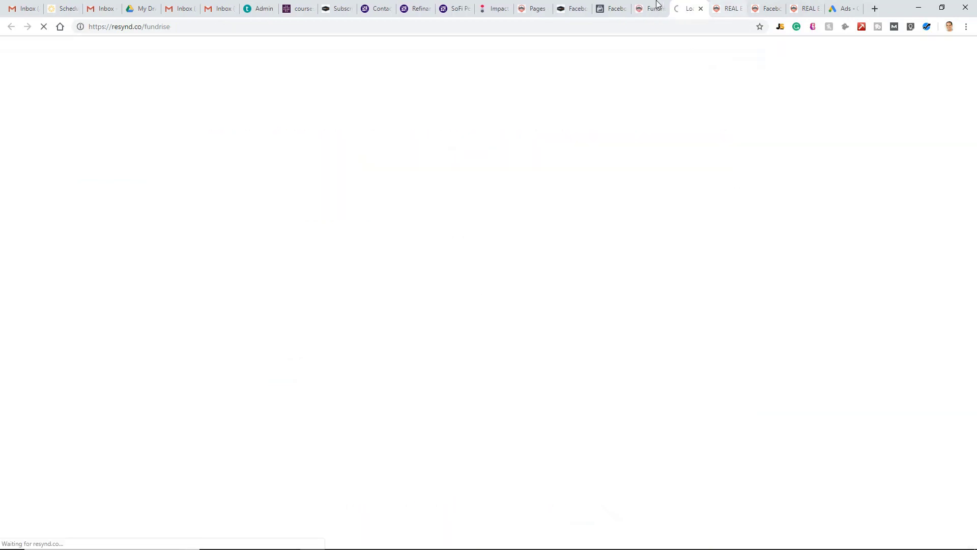
scroll(549, 320, down, 7)
scroll(564, 319, down, 7)
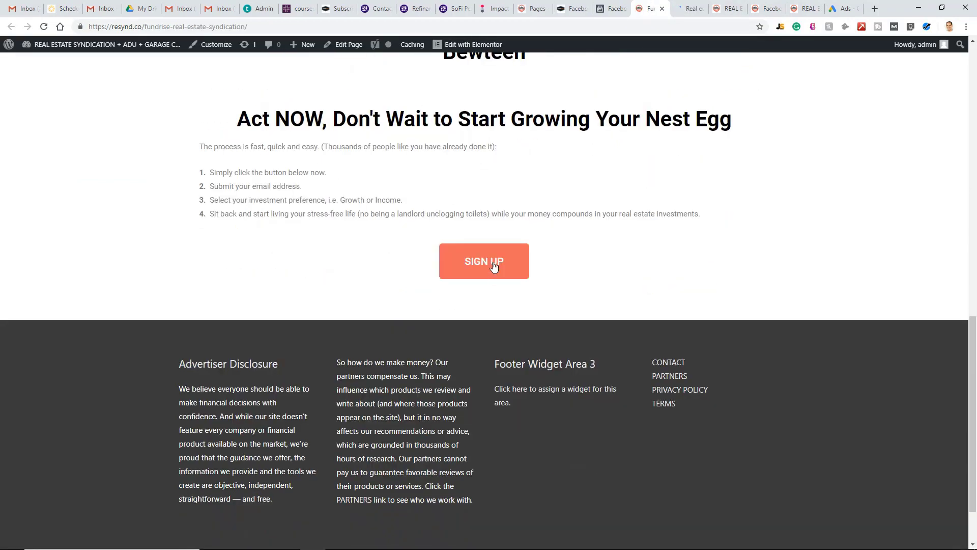
click(492, 263)
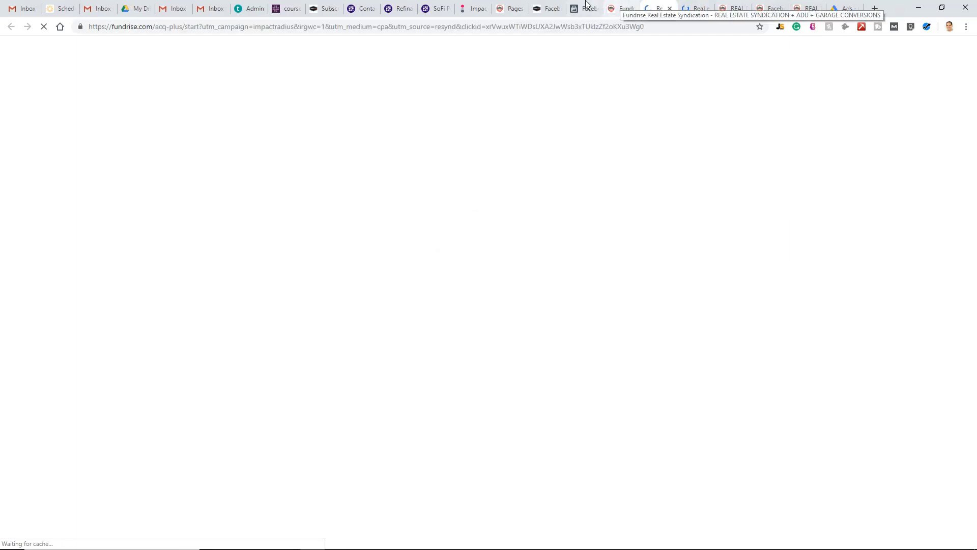
Step: Return to Test Events in Events Manager and examine the details of both View Content events
click(586, 6)
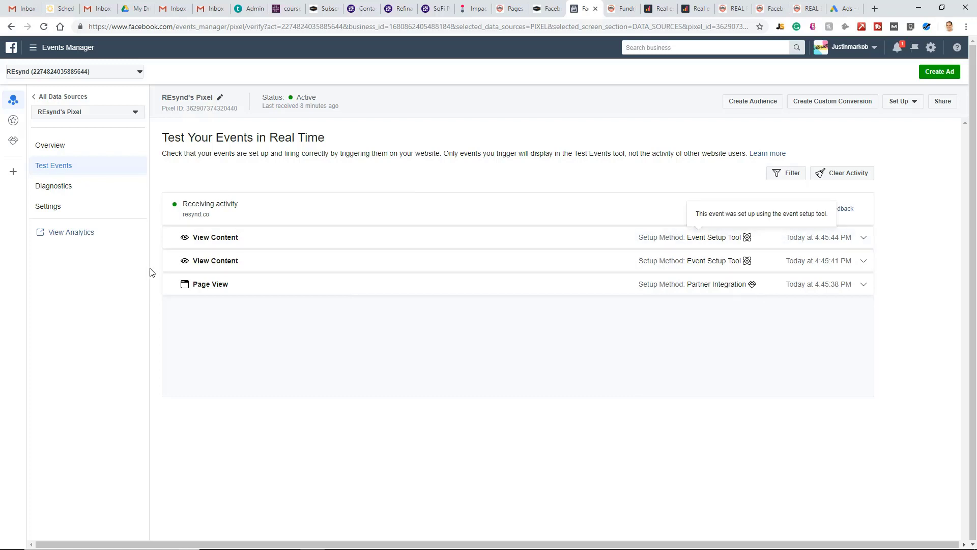
click(865, 239)
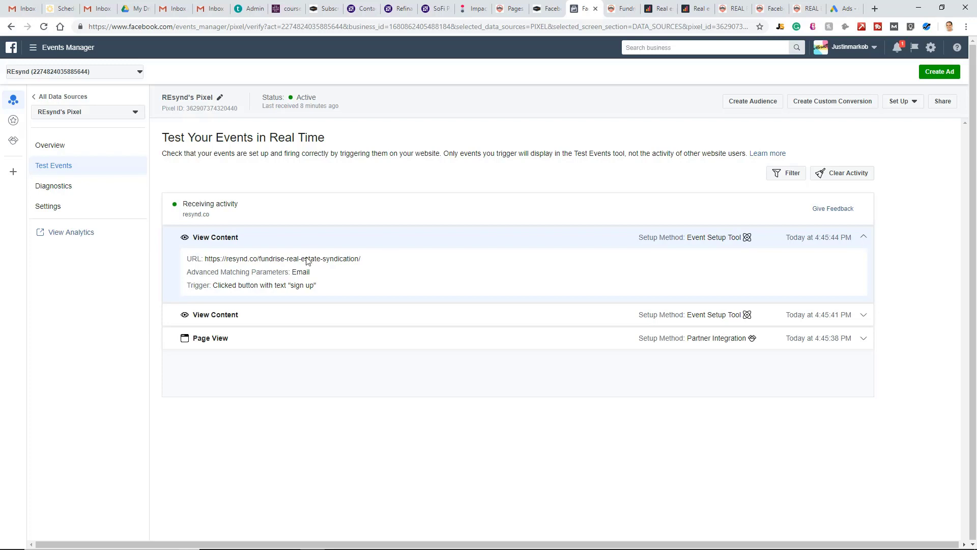
click(864, 317)
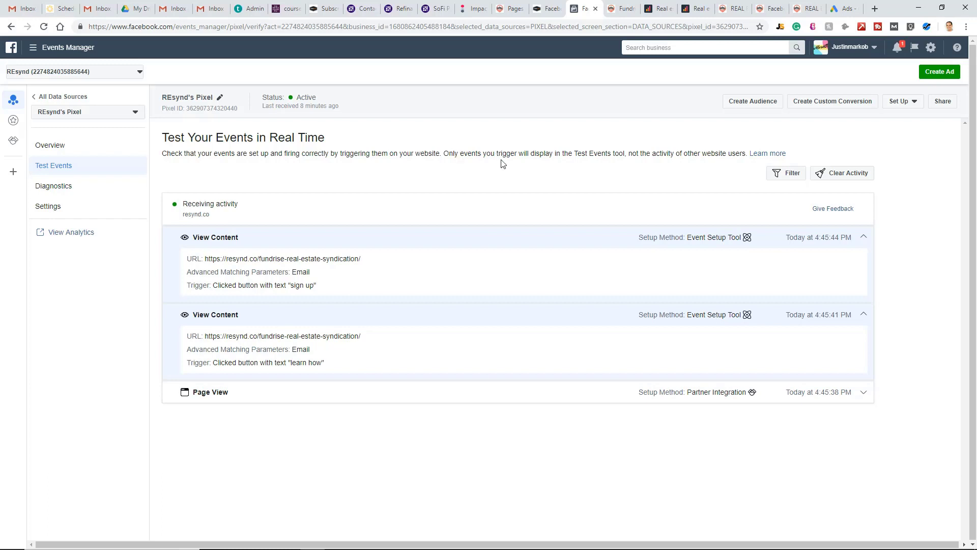
Step: Look at the pixel's options for setting up new events and examine the Page View event's details
click(904, 103)
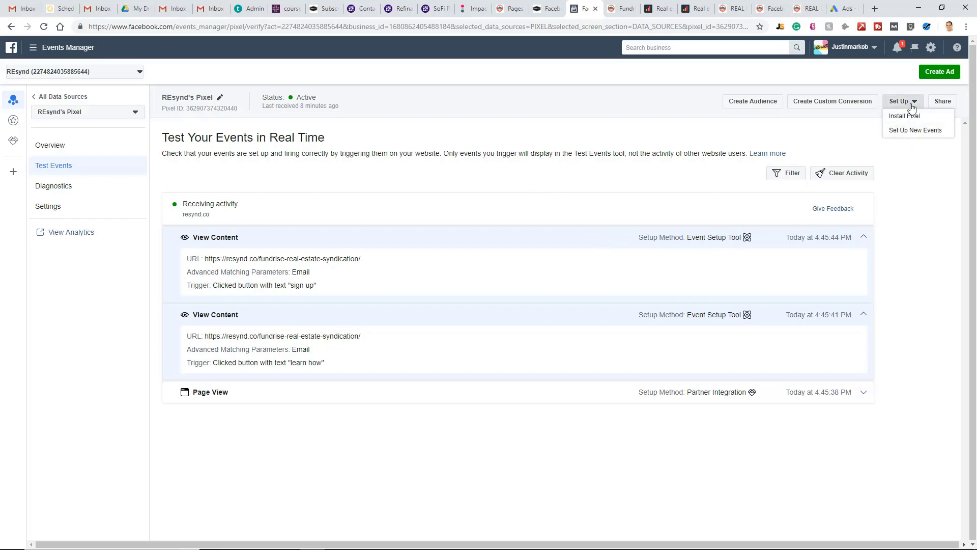
click(916, 131)
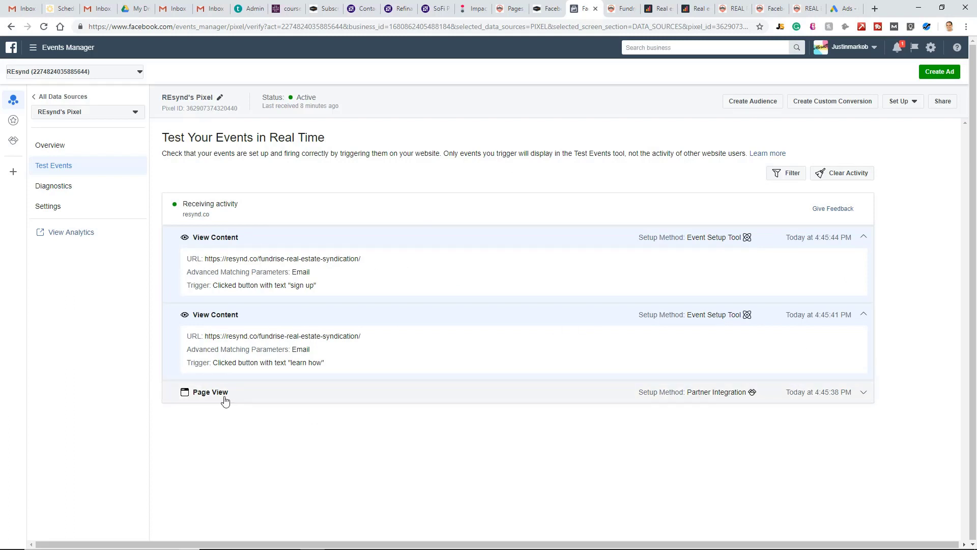
click(872, 392)
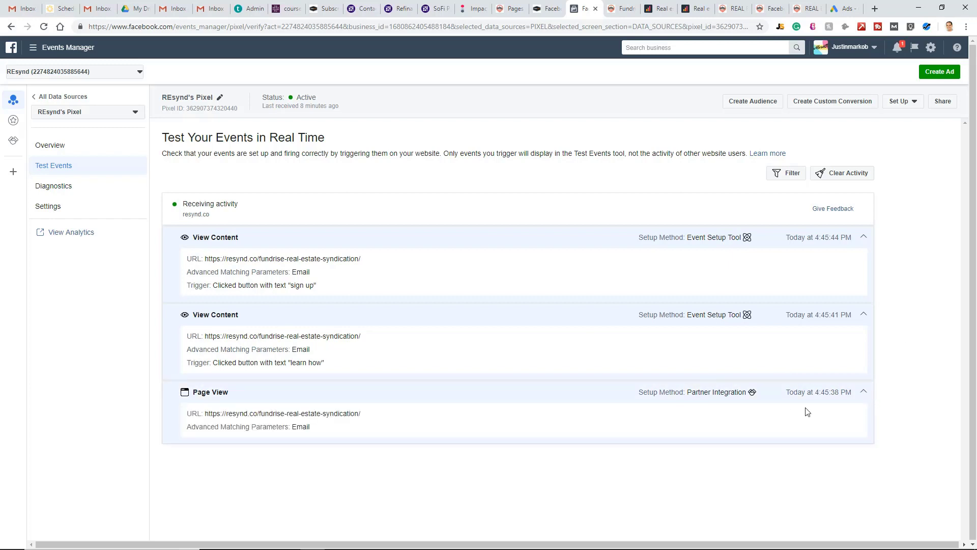